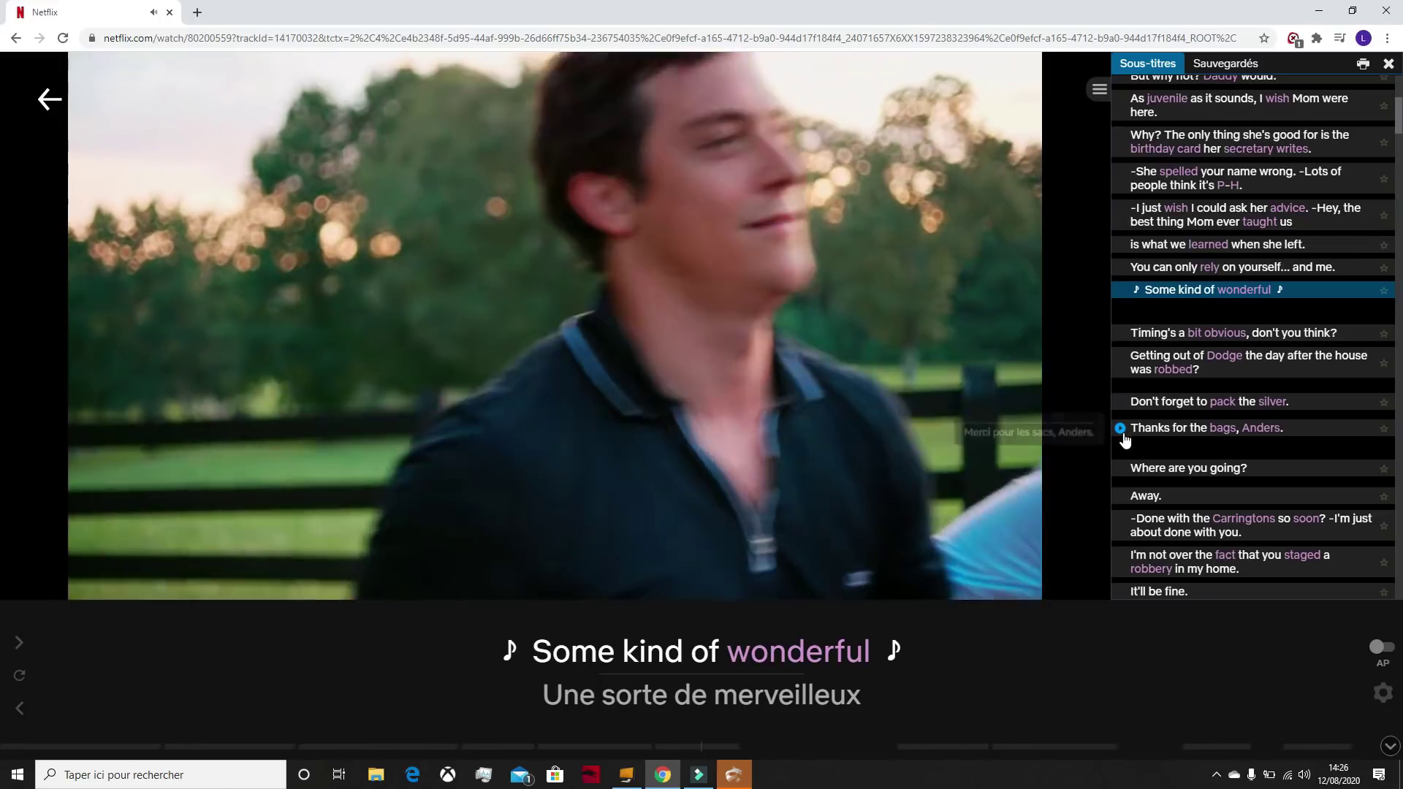
click(776, 661)
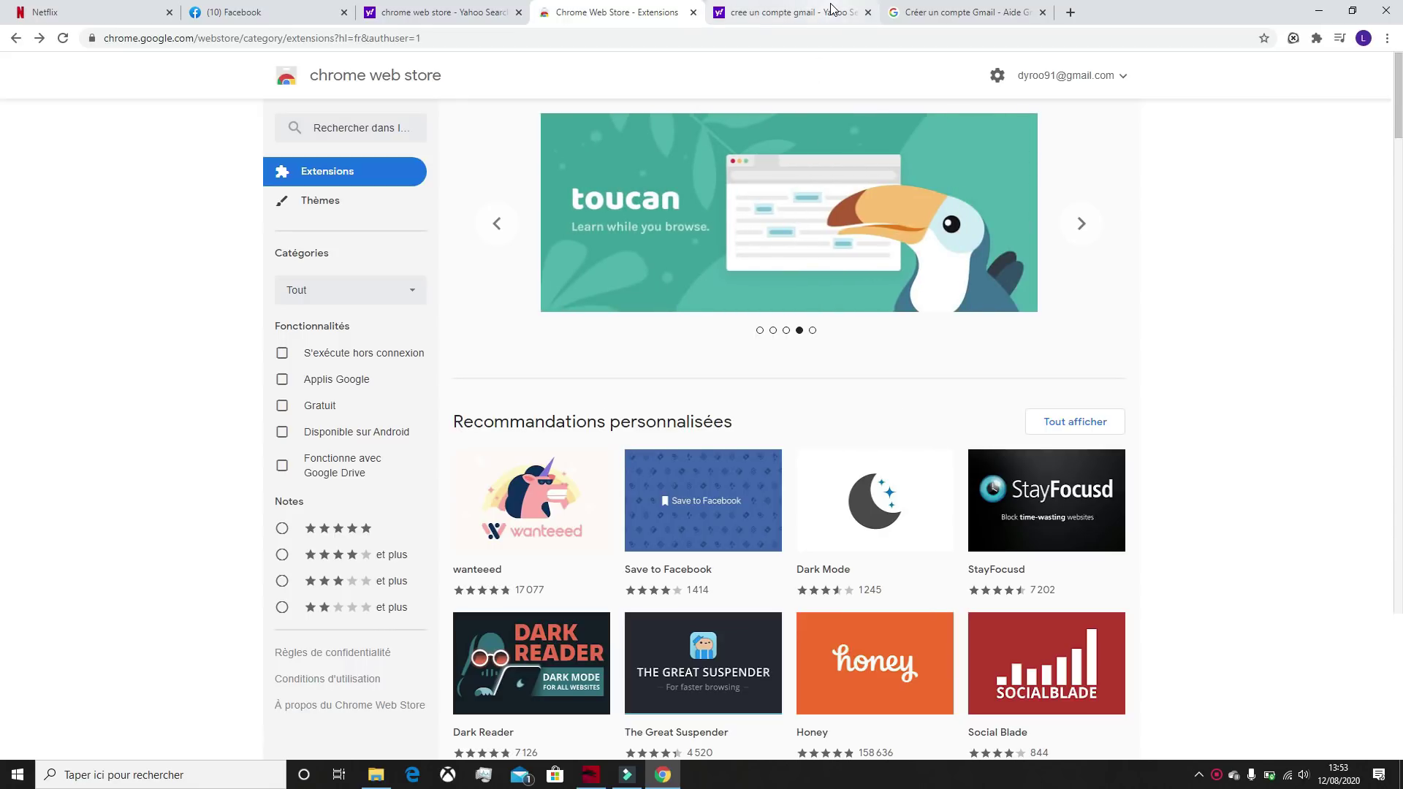
Bring up the Gmail help page about creating an account.
click(911, 7)
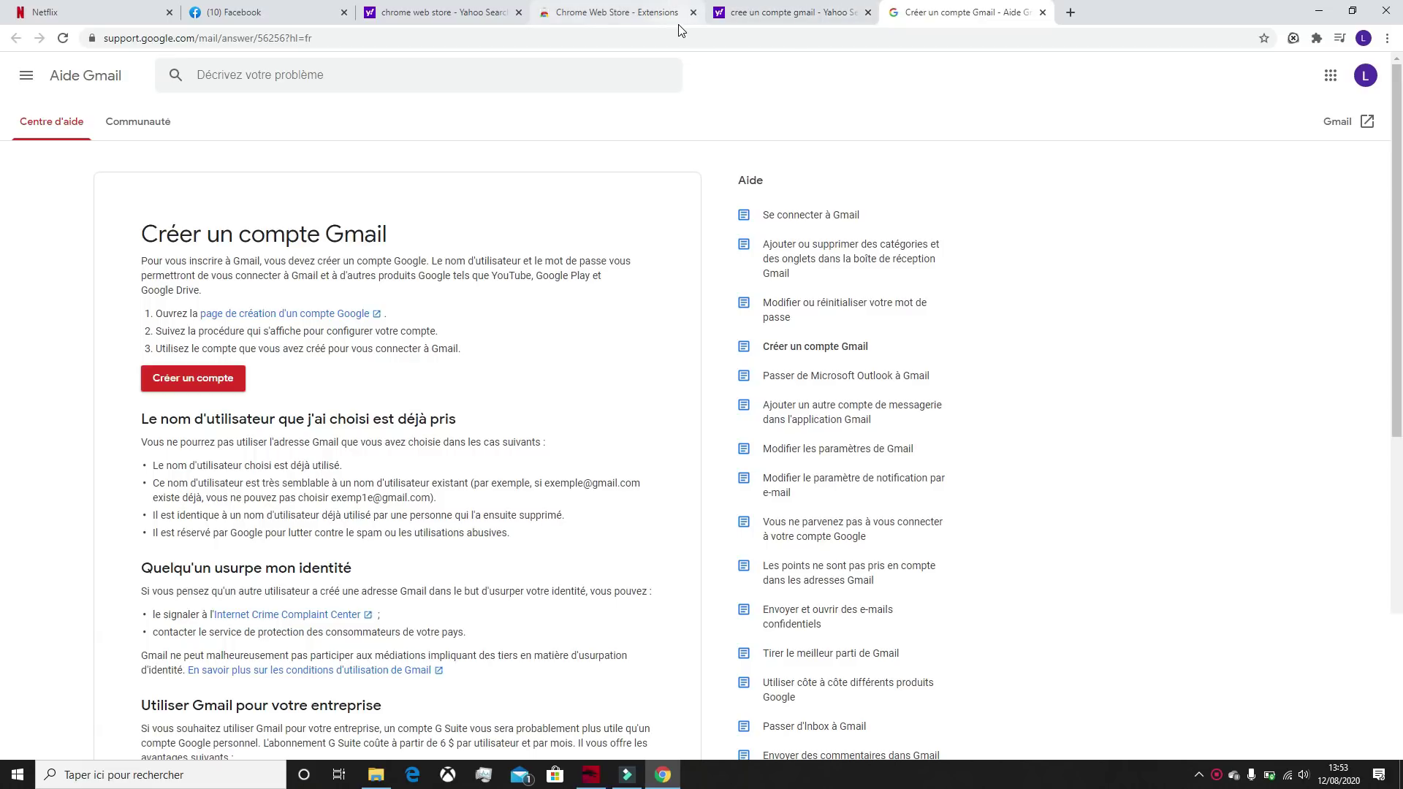
Return to the Chrome Web Store and search its extensions for "lln".
click(634, 9)
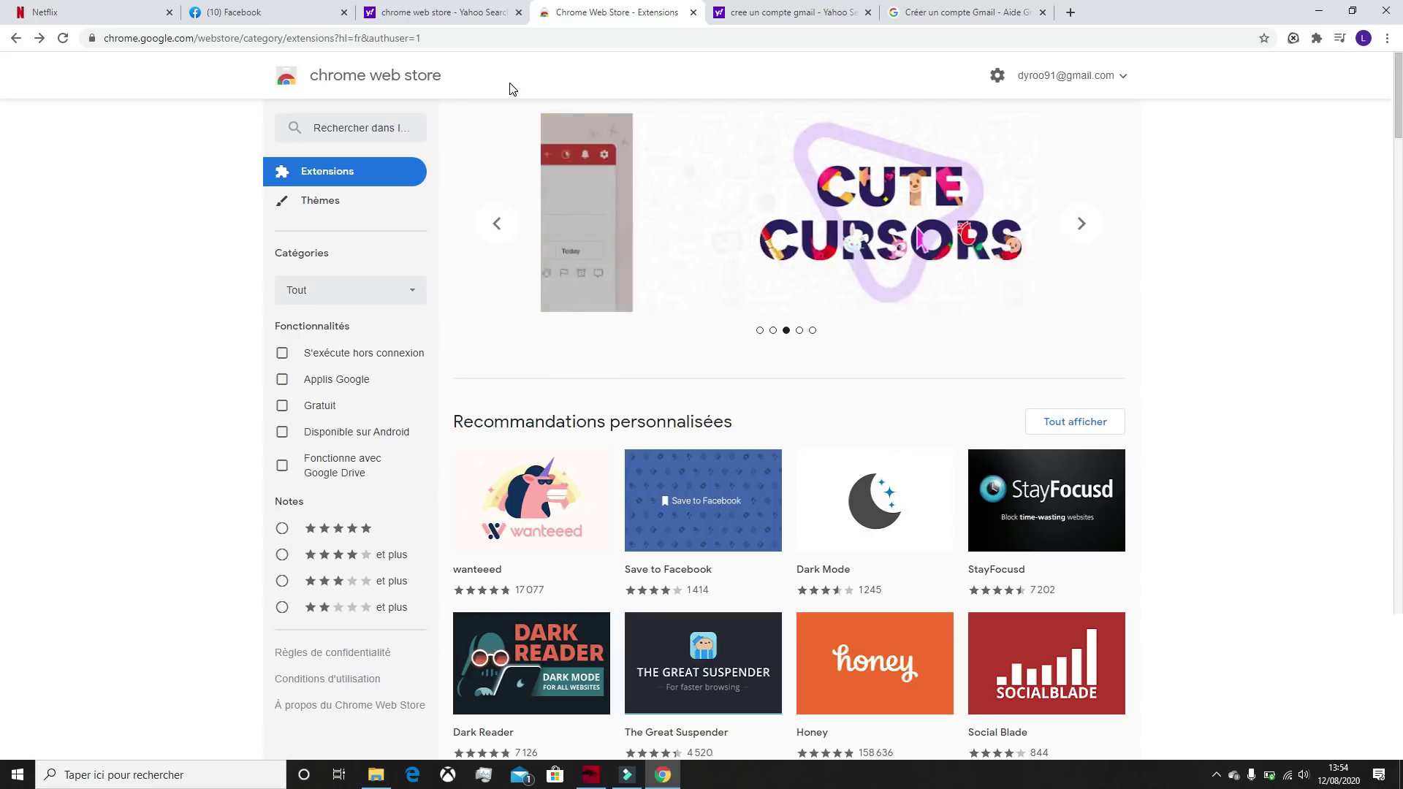
click(374, 128)
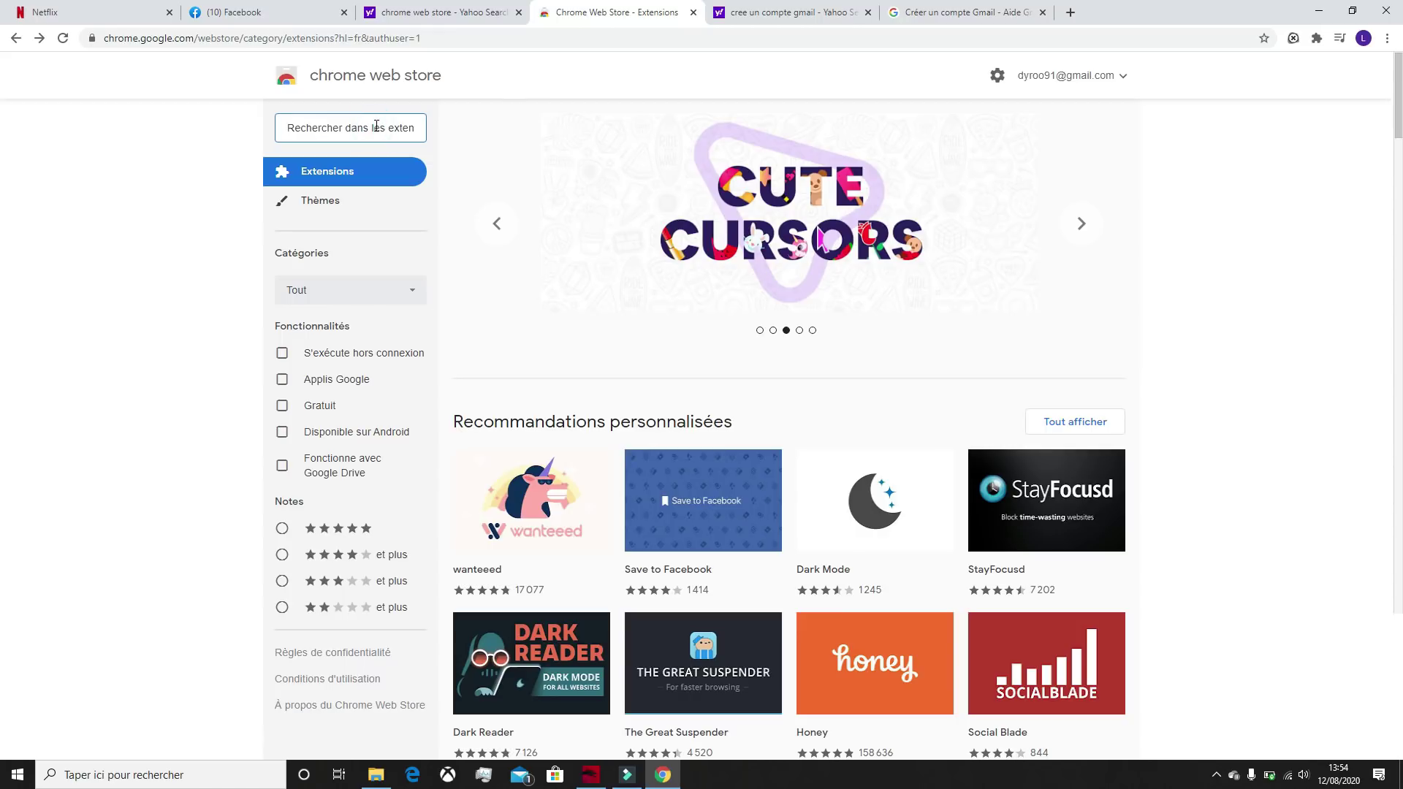
text(lln)
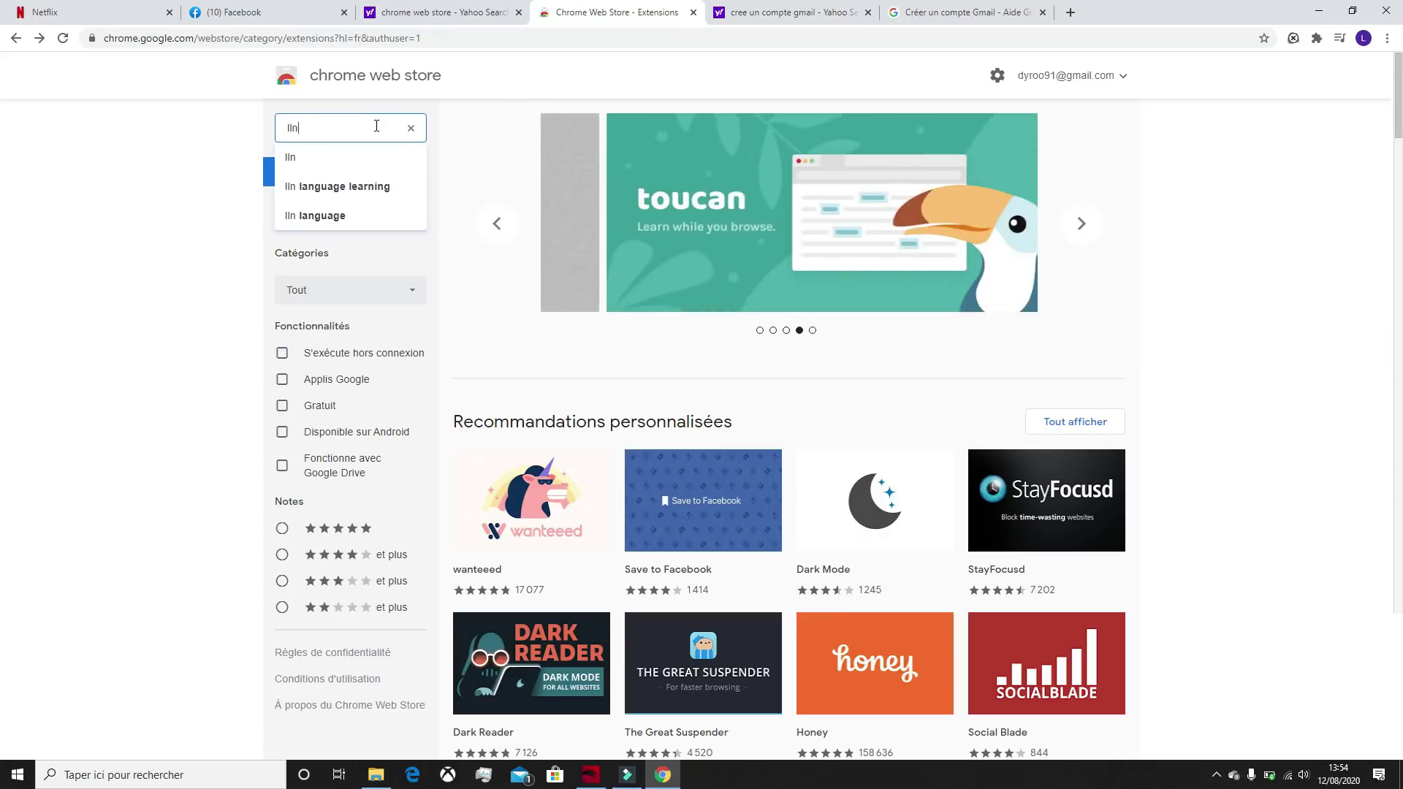
key(Return)
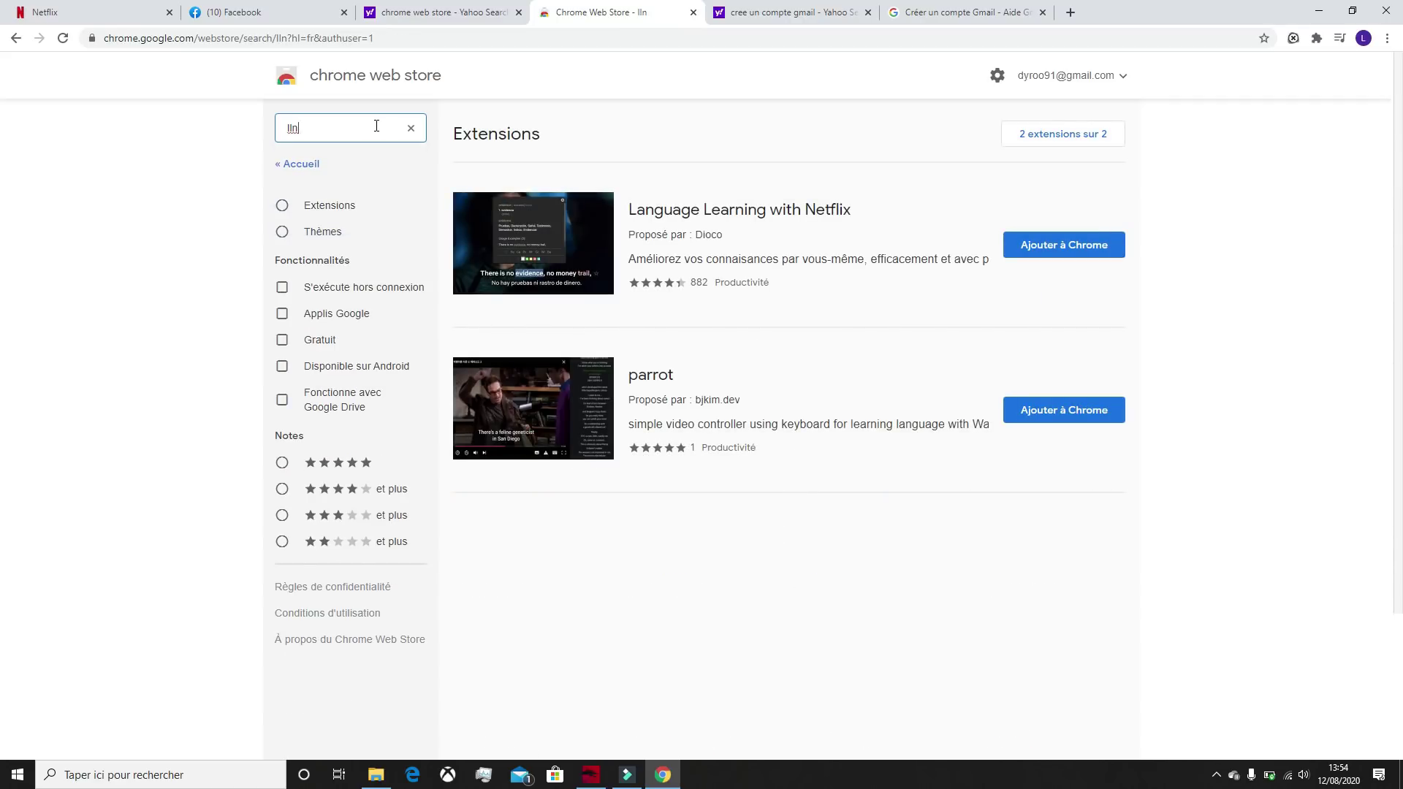
Open the Language Learning with Netflix extension's store page and add the extension to Chrome.
click(865, 248)
scroll(2, 292, down, 2)
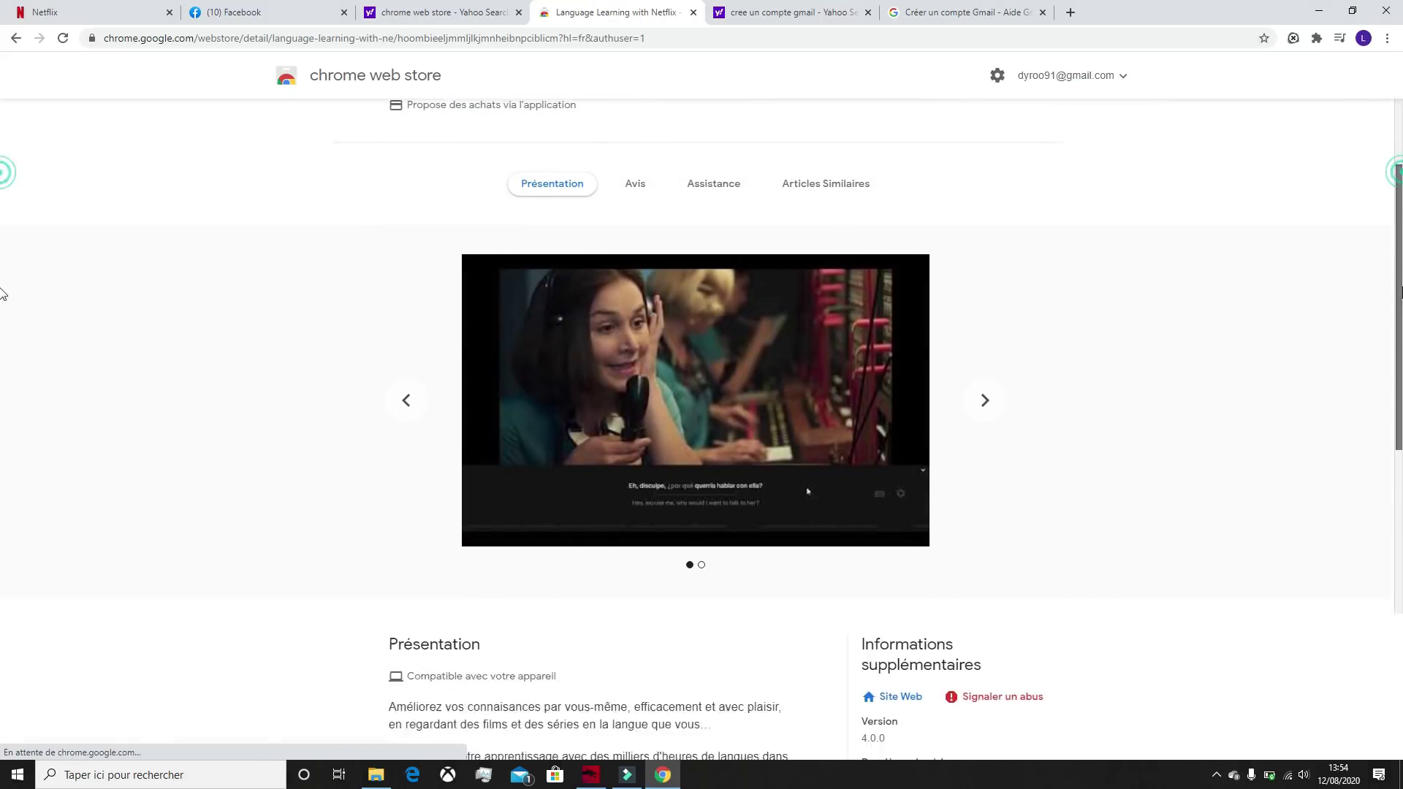
scroll(3, 292, down, 5)
scroll(1386, 282, up, 7)
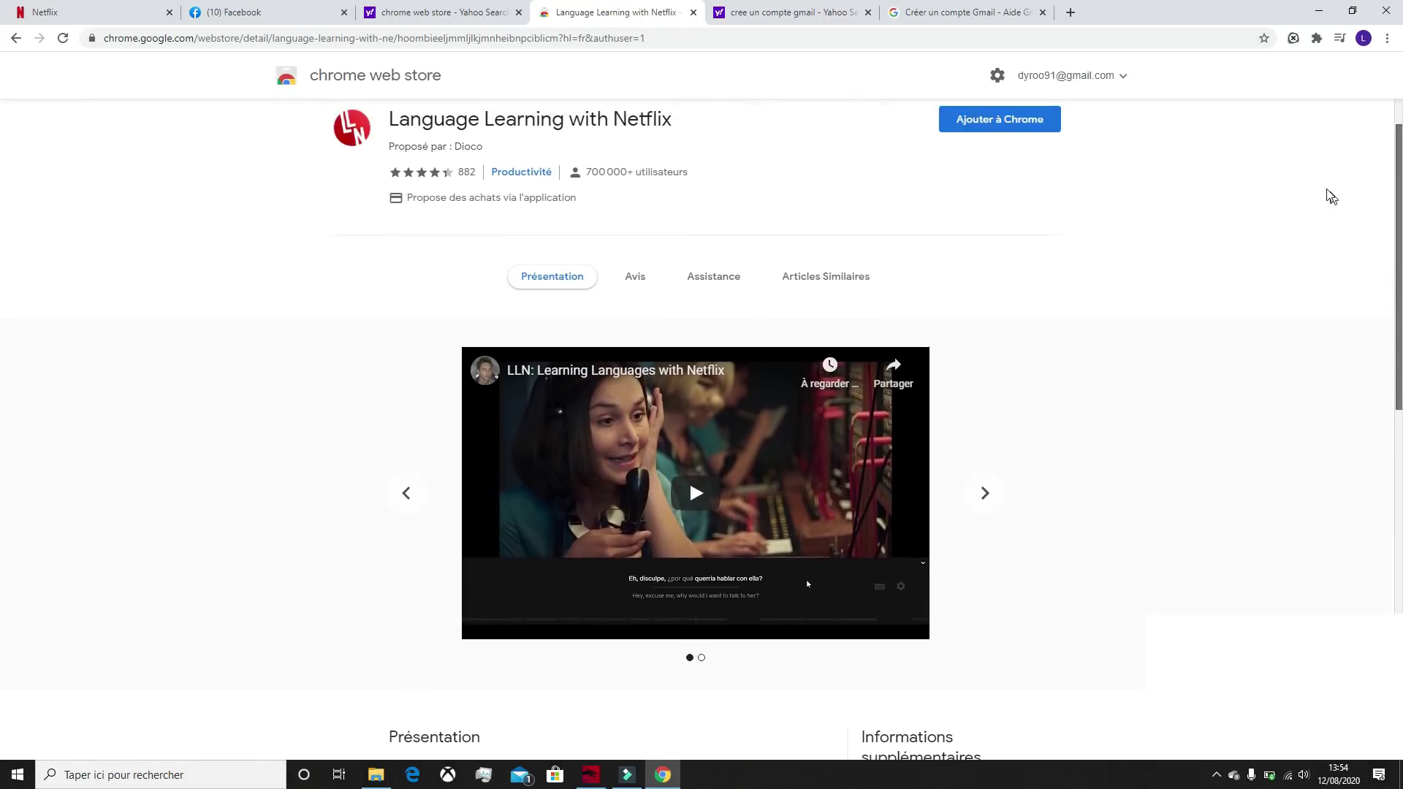
click(948, 173)
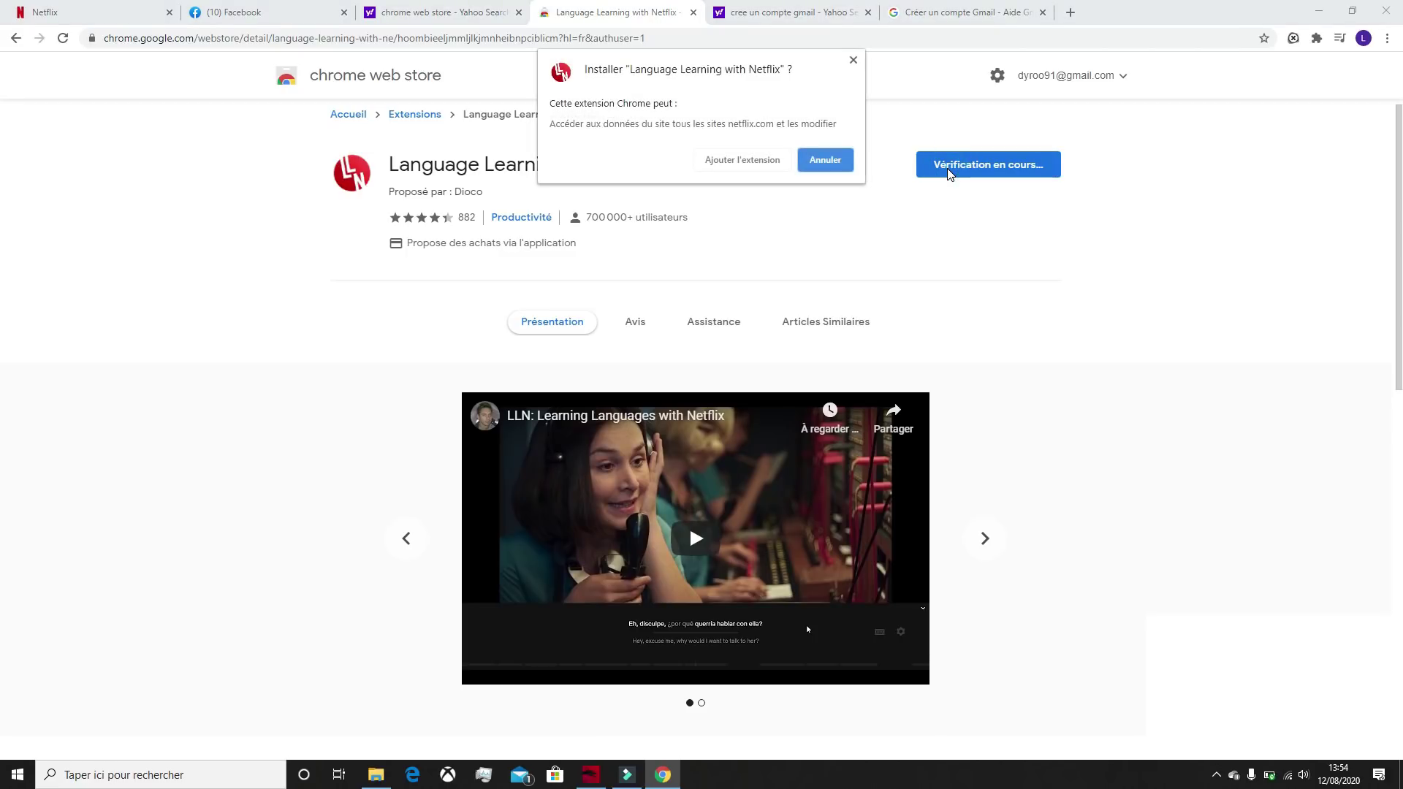
click(741, 157)
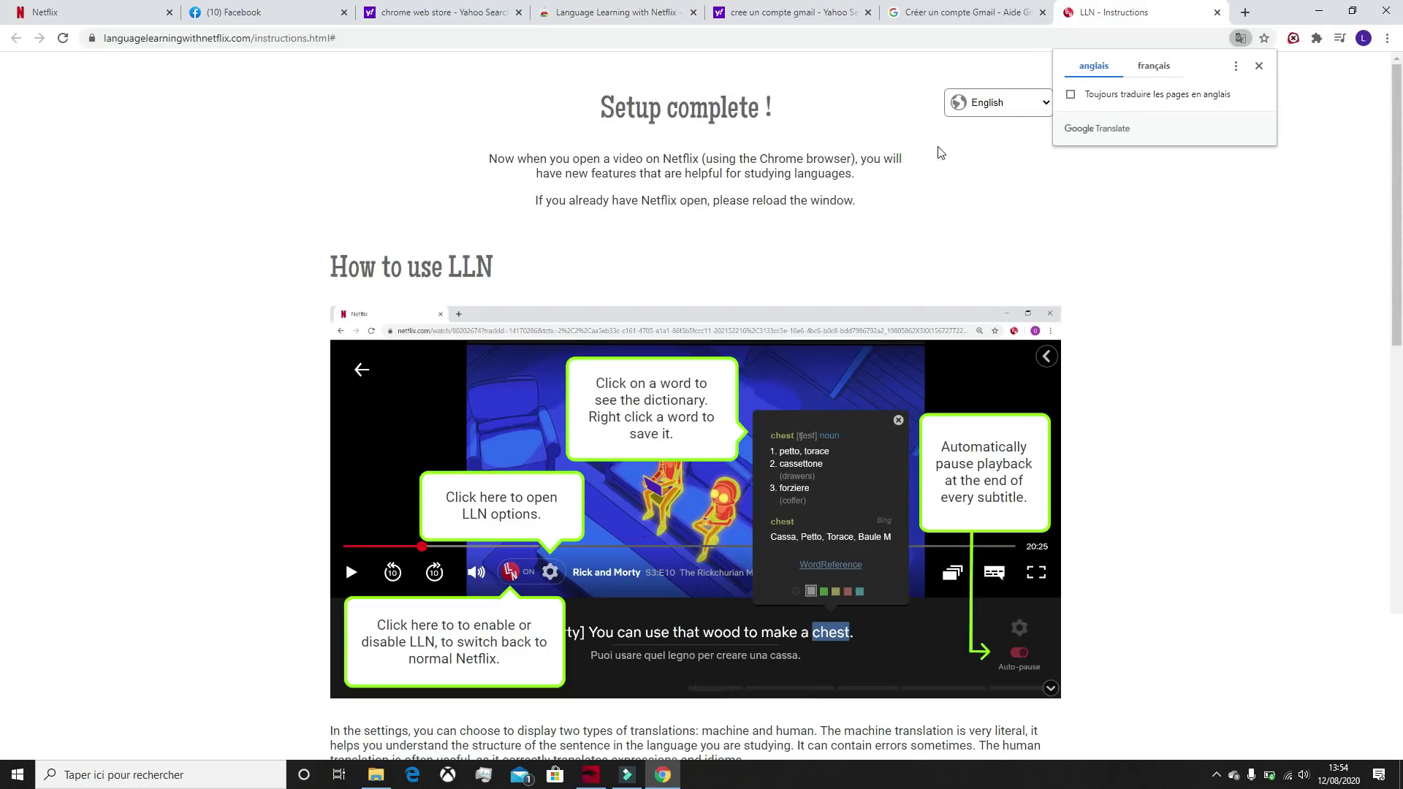
Translate the LLN instructions page into French and dismiss the translation pop-up.
click(1152, 67)
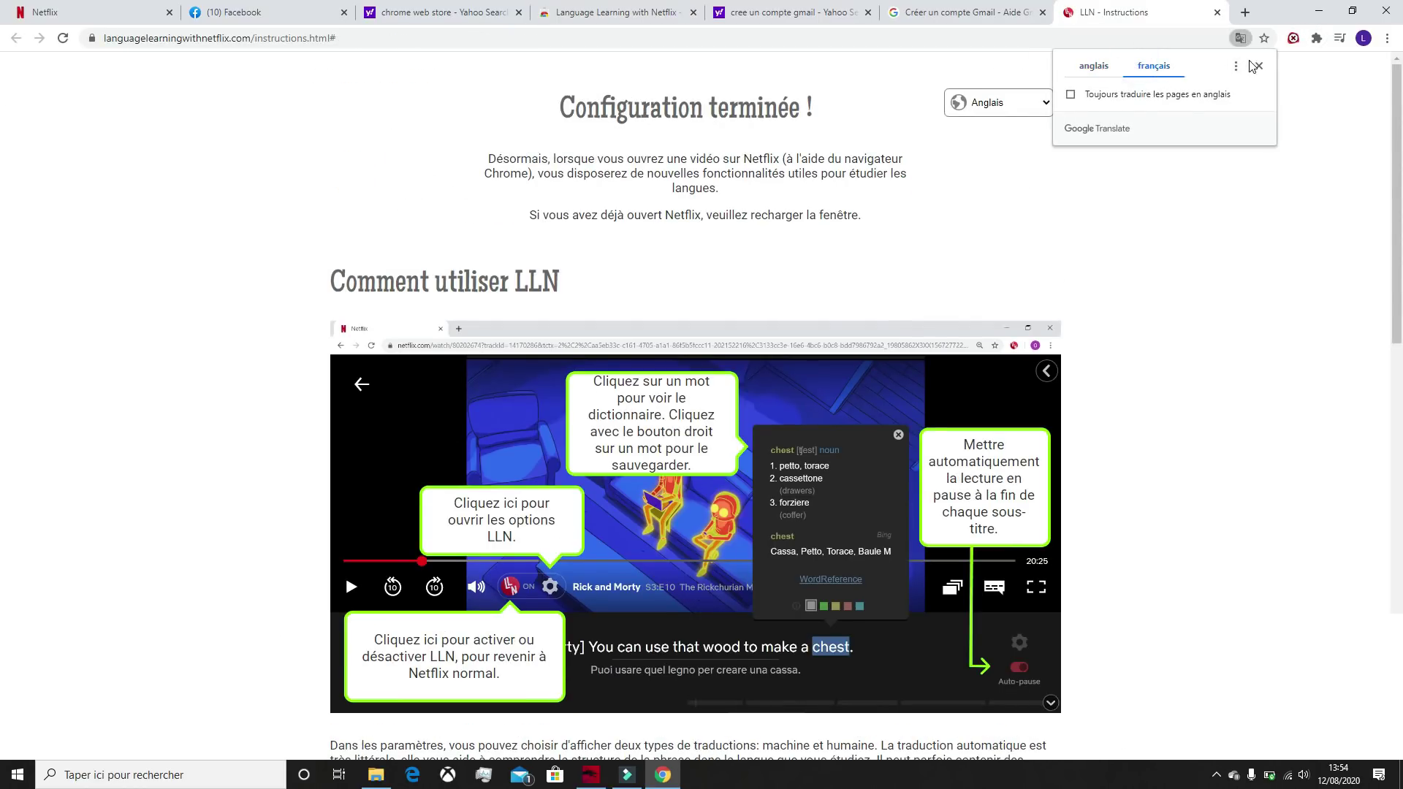
click(1258, 66)
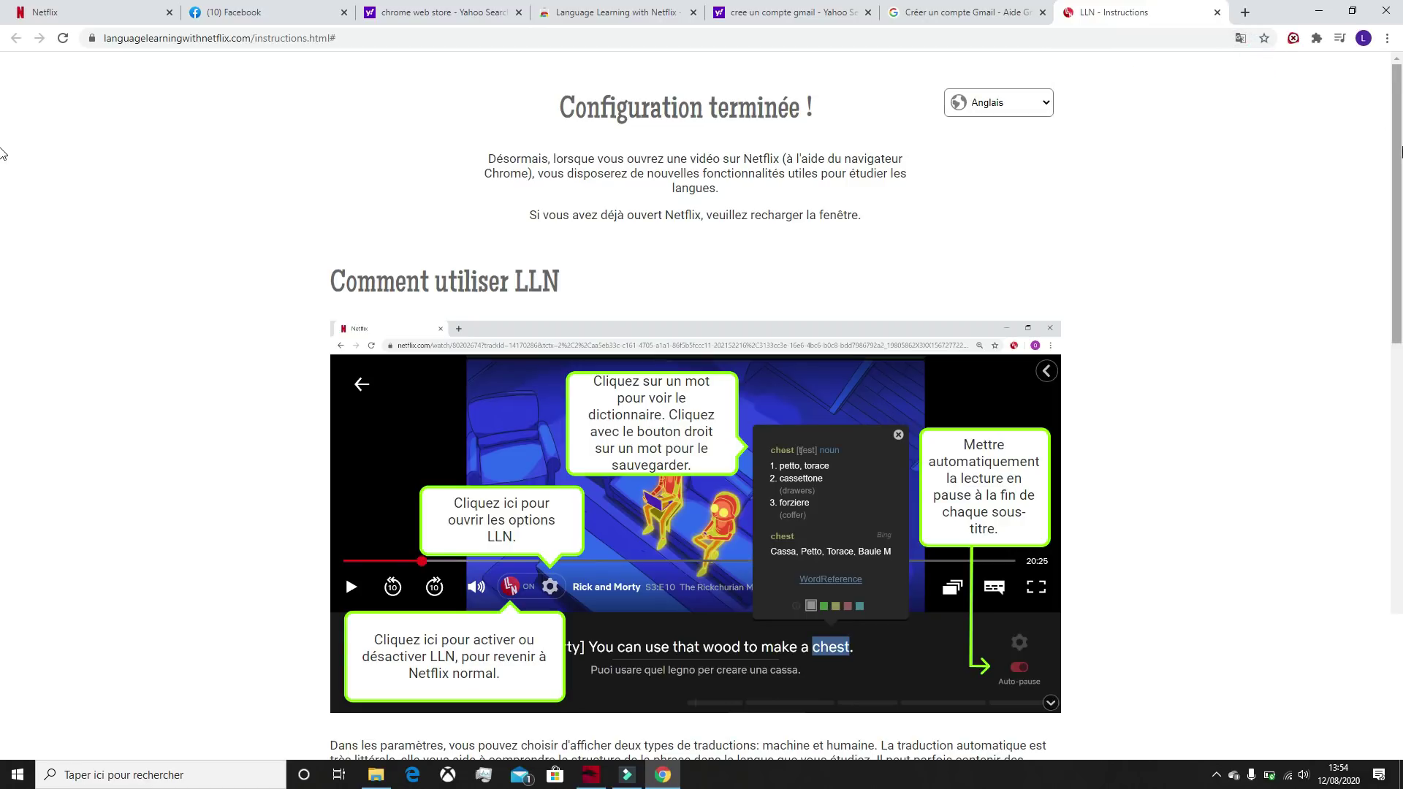
Check the languages offered on the LLN instructions page and revisit the extension's store page.
click(999, 103)
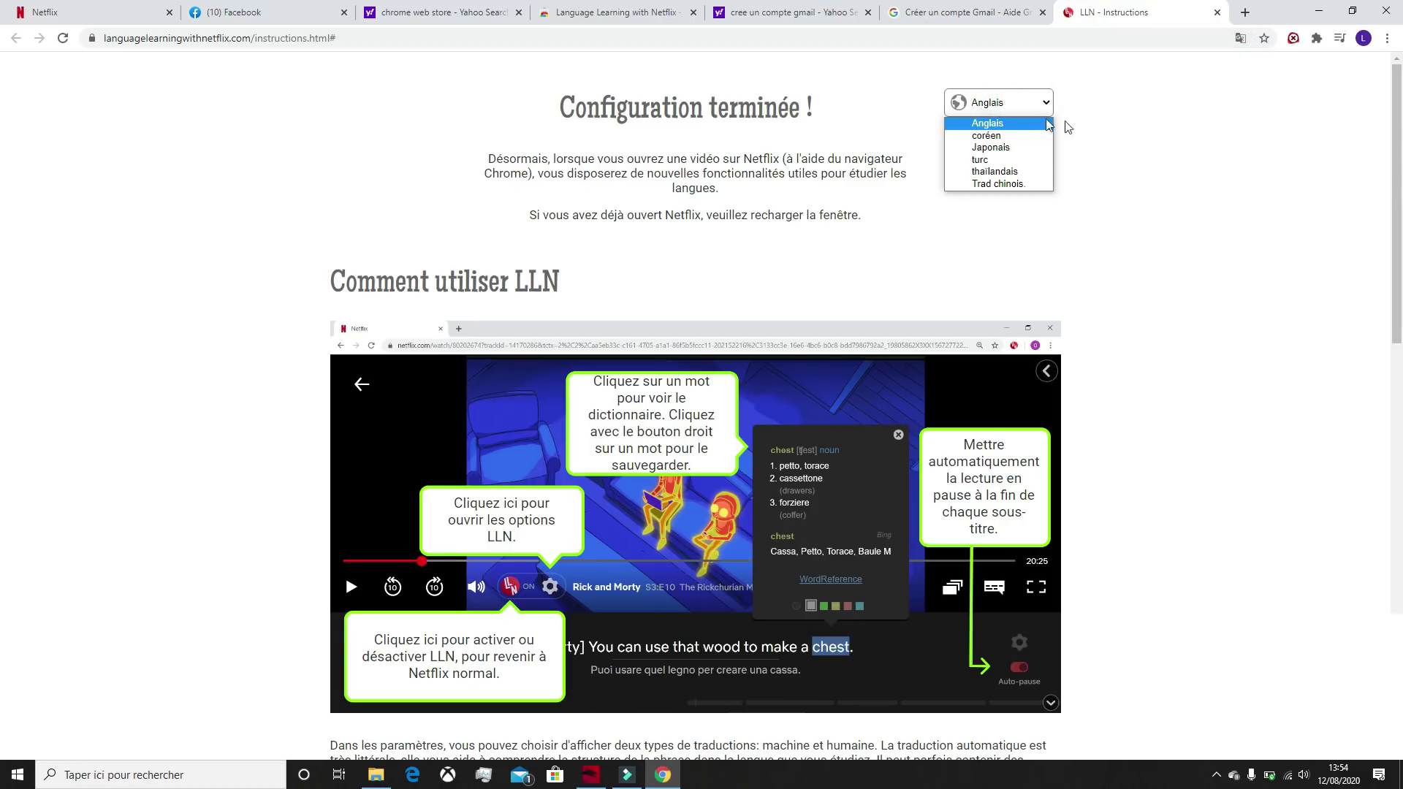
mouse_move(1397, 150)
mouse_down()
mouse_move(1399, 323)
mouse_move(1397, 199)
mouse_move(1378, 144)
mouse_move(1399, 239)
mouse_move(1400, 702)
mouse_move(1397, 146)
mouse_up()
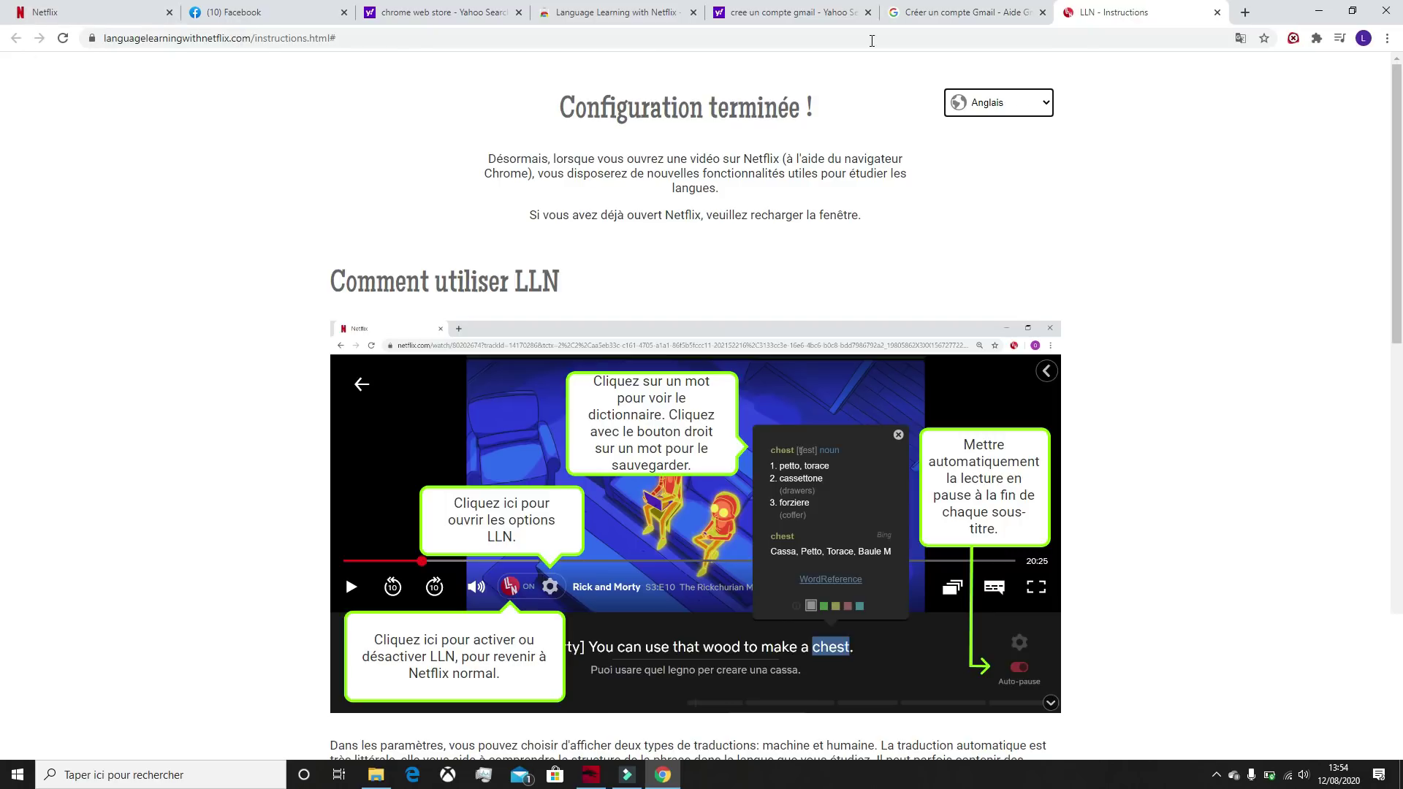
click(599, 13)
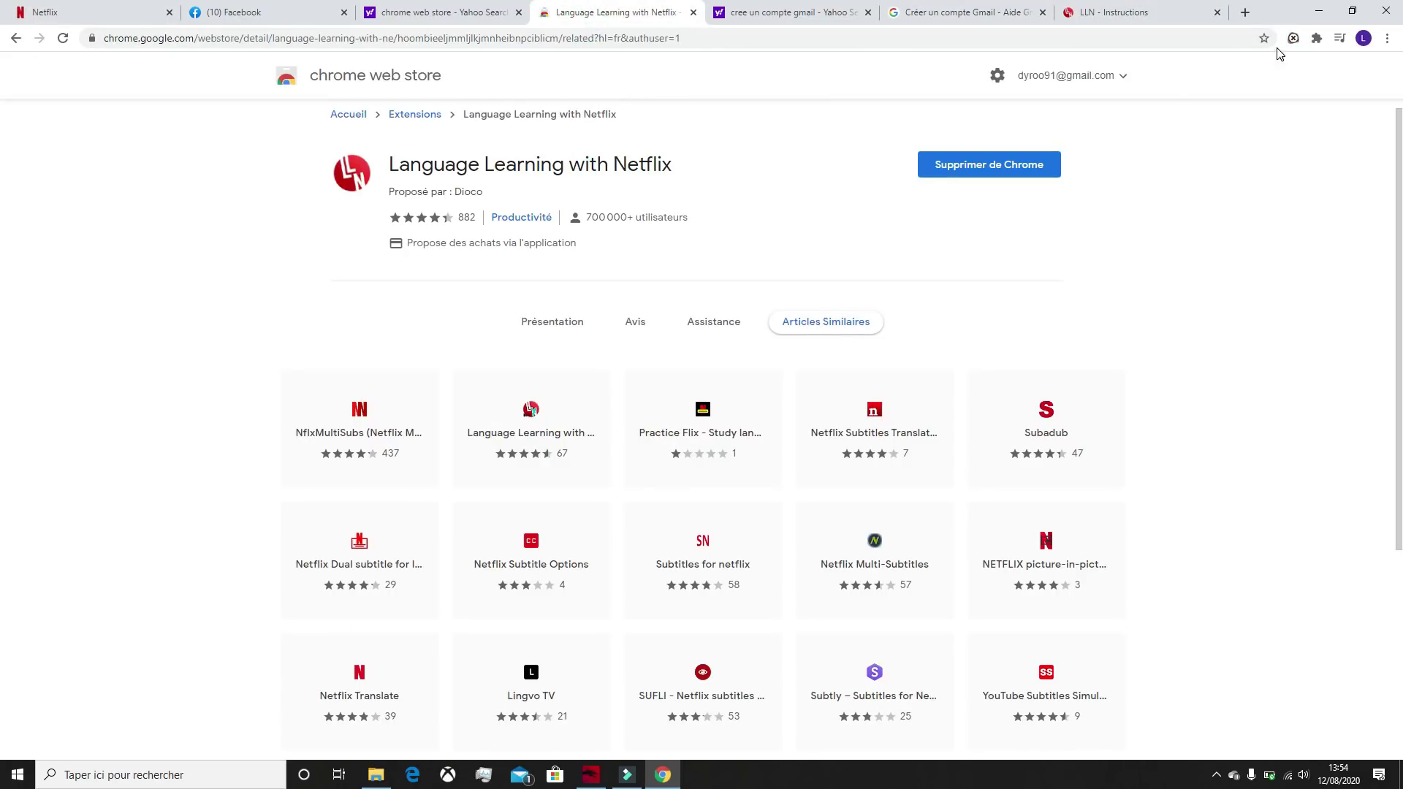
click(1125, 12)
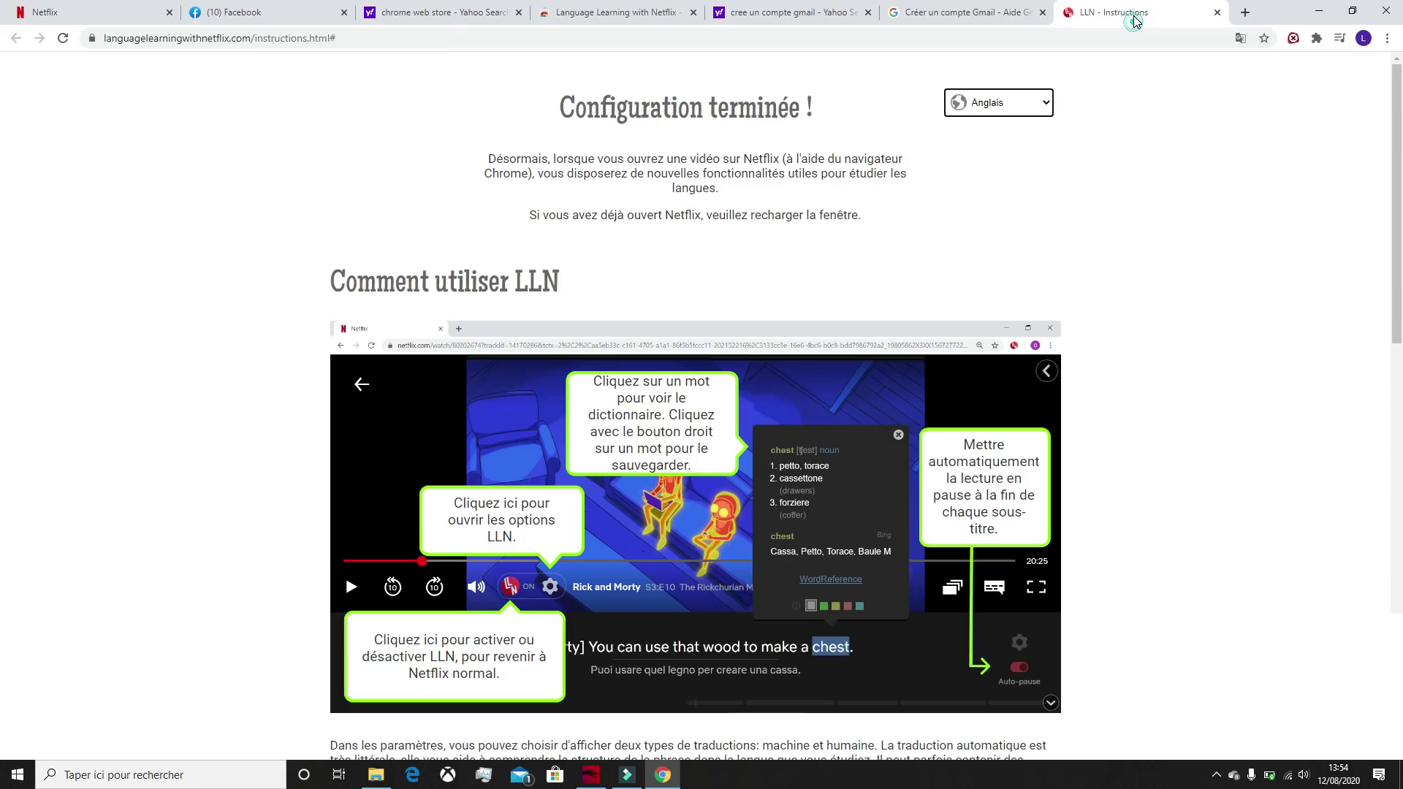
Switch to the open Netflix video and reload its page so the extension loads.
click(46, 20)
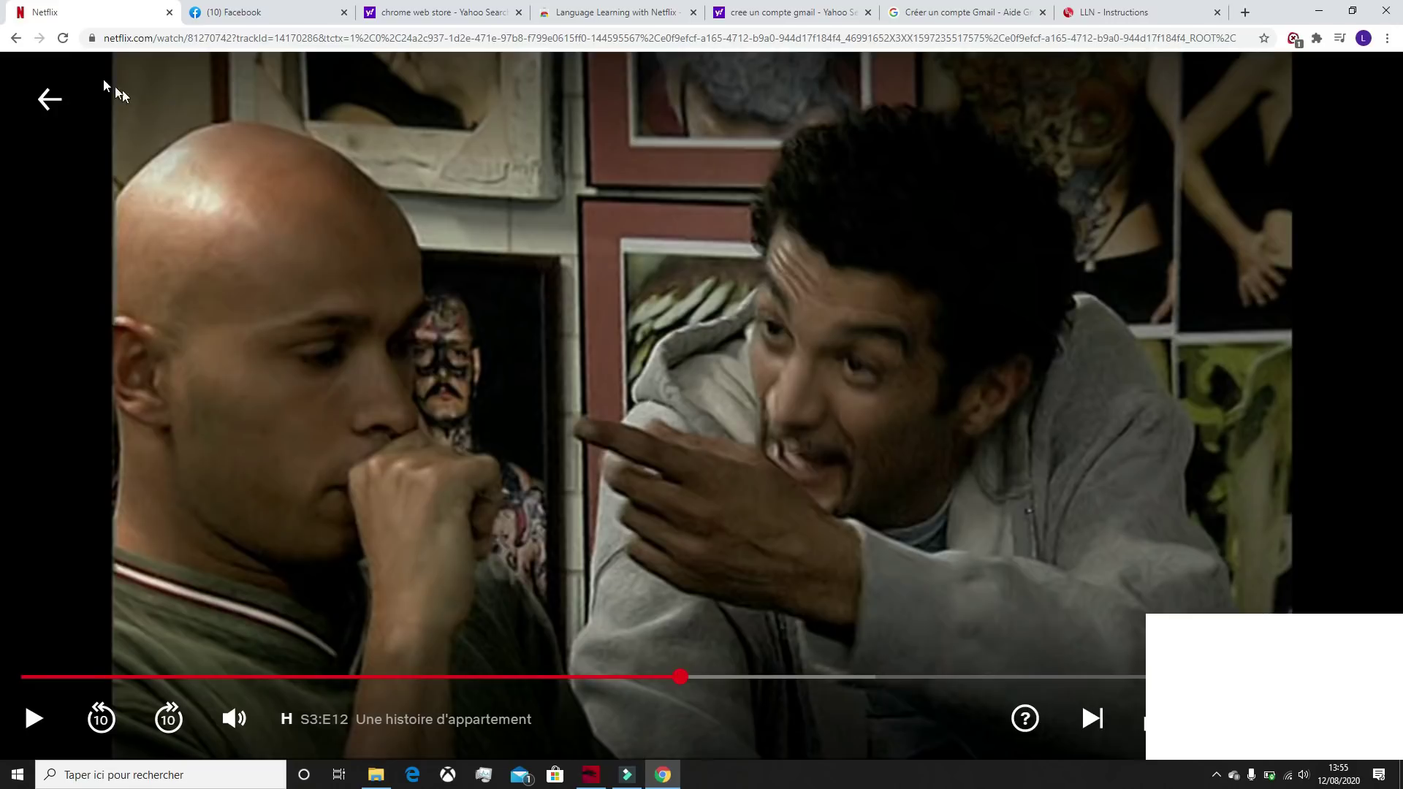
click(62, 40)
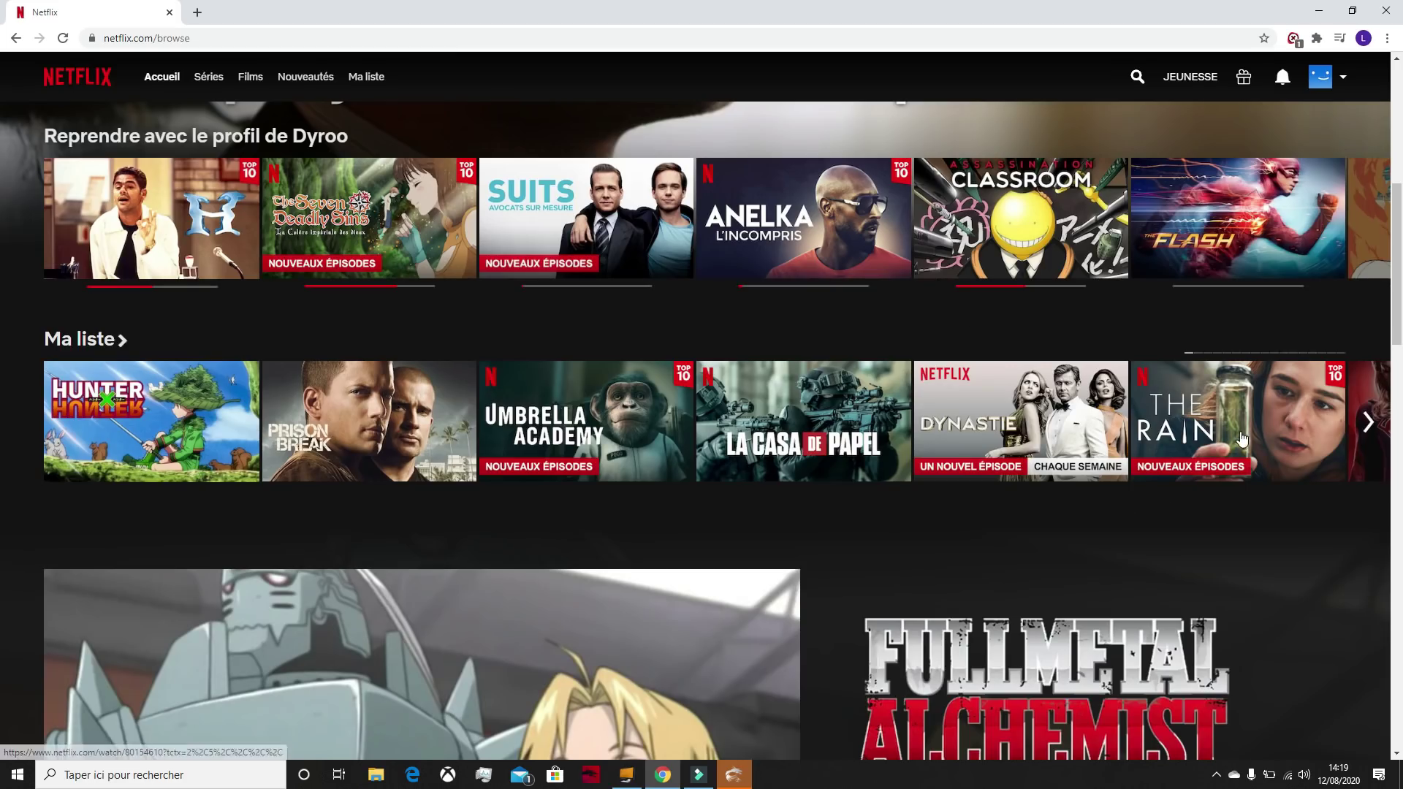
Play the Dynastie episode from Ma liste, pause it and jump back to an earlier scene.
mouse_move(1027, 447)
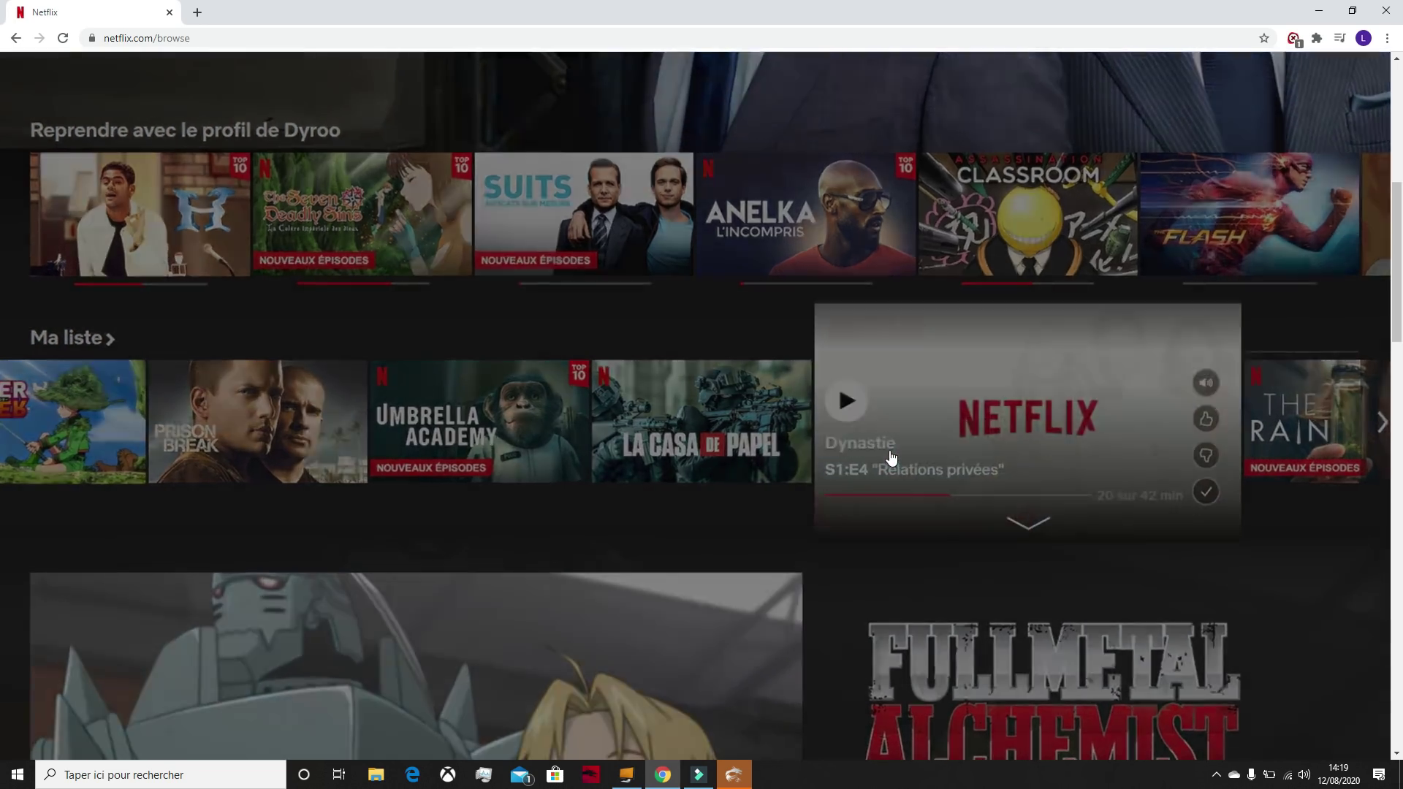
click(889, 456)
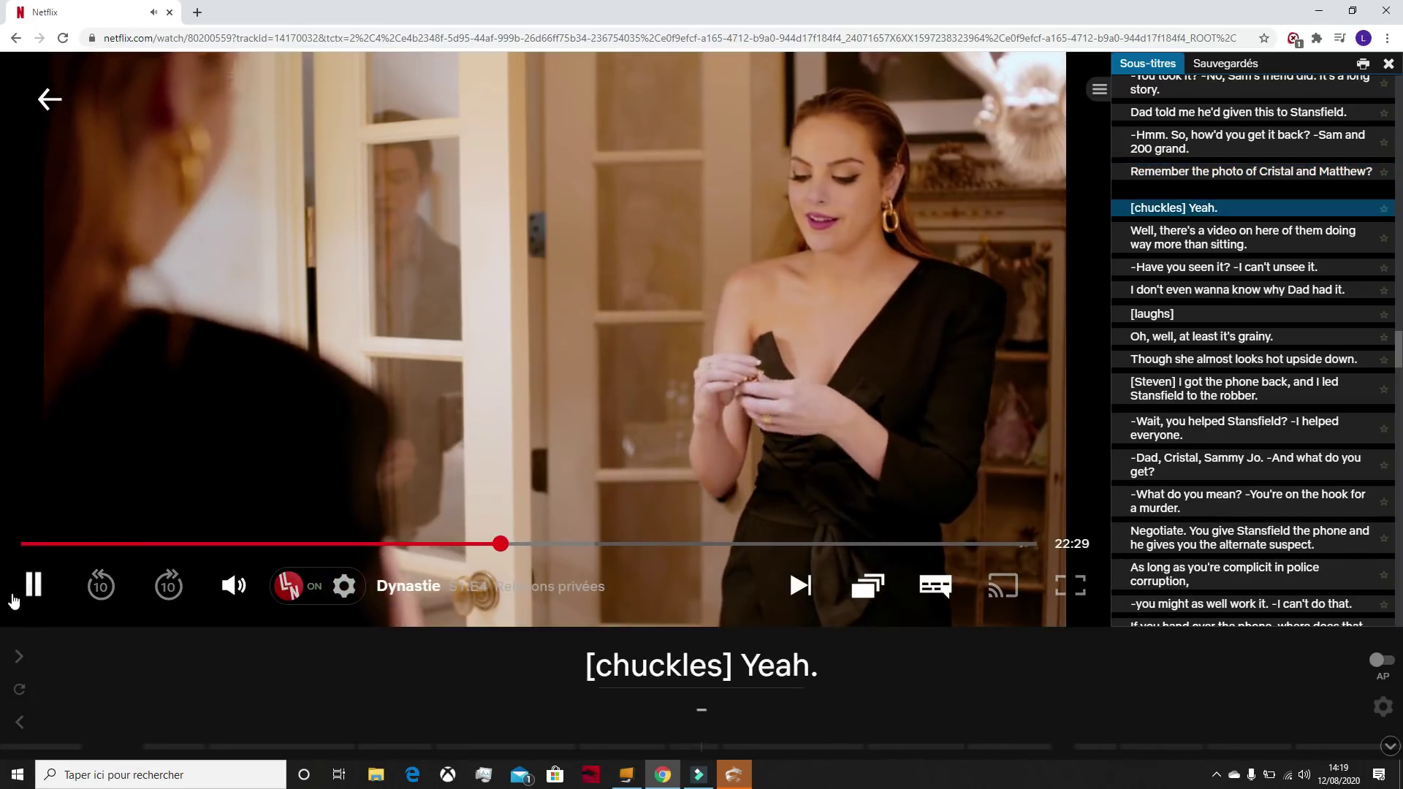
click(35, 585)
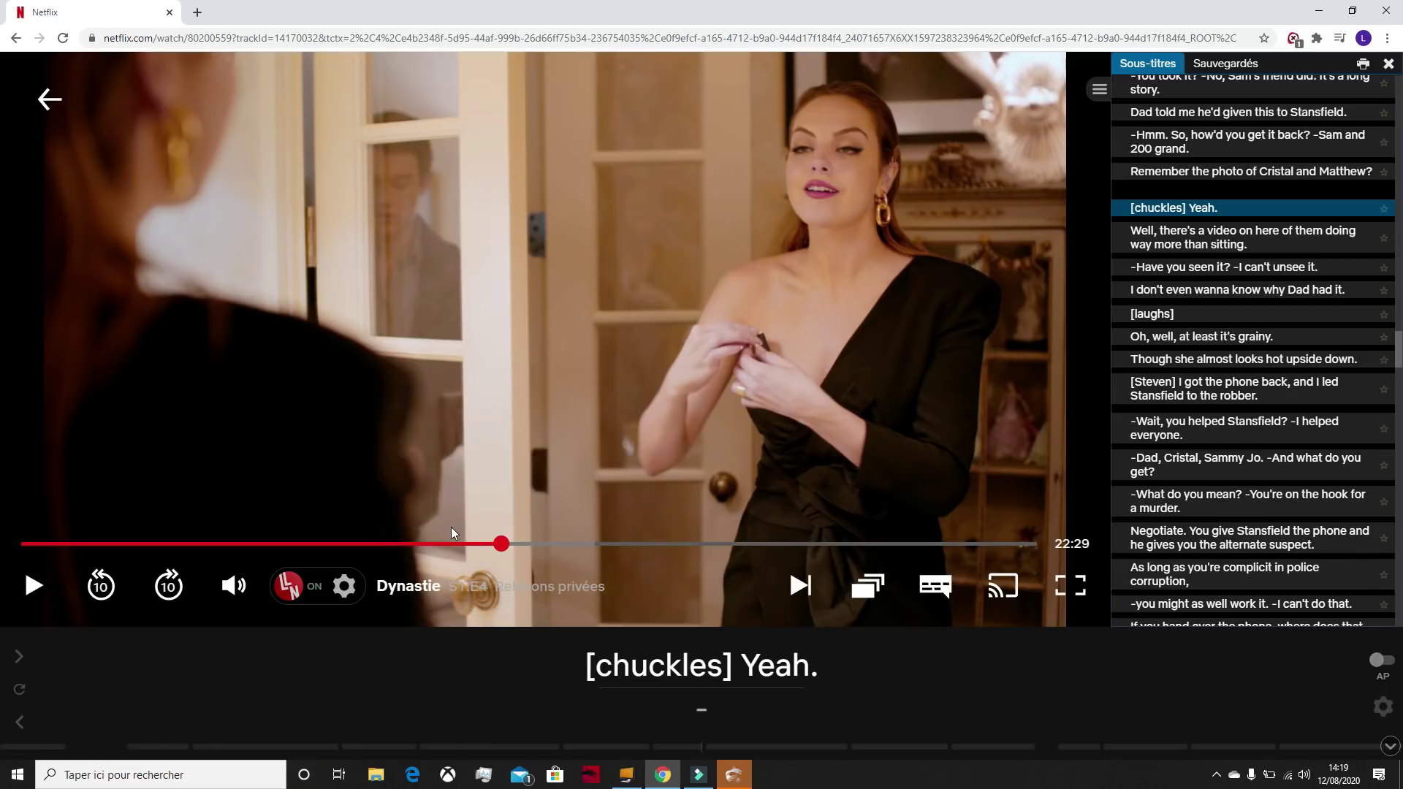
click(450, 544)
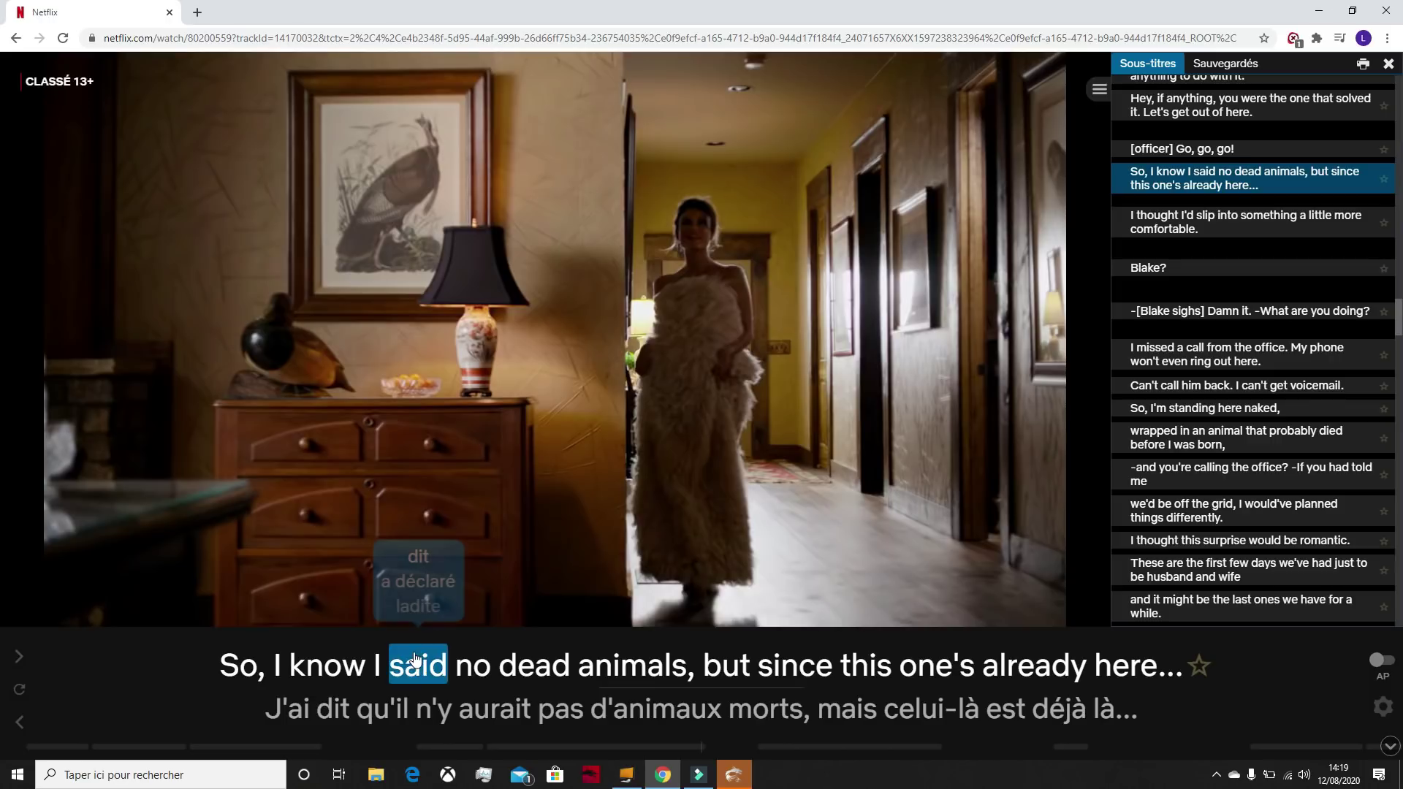
Examine the subtitle, translation and playback options in the LLN settings, then close them.
mouse_move(935, 584)
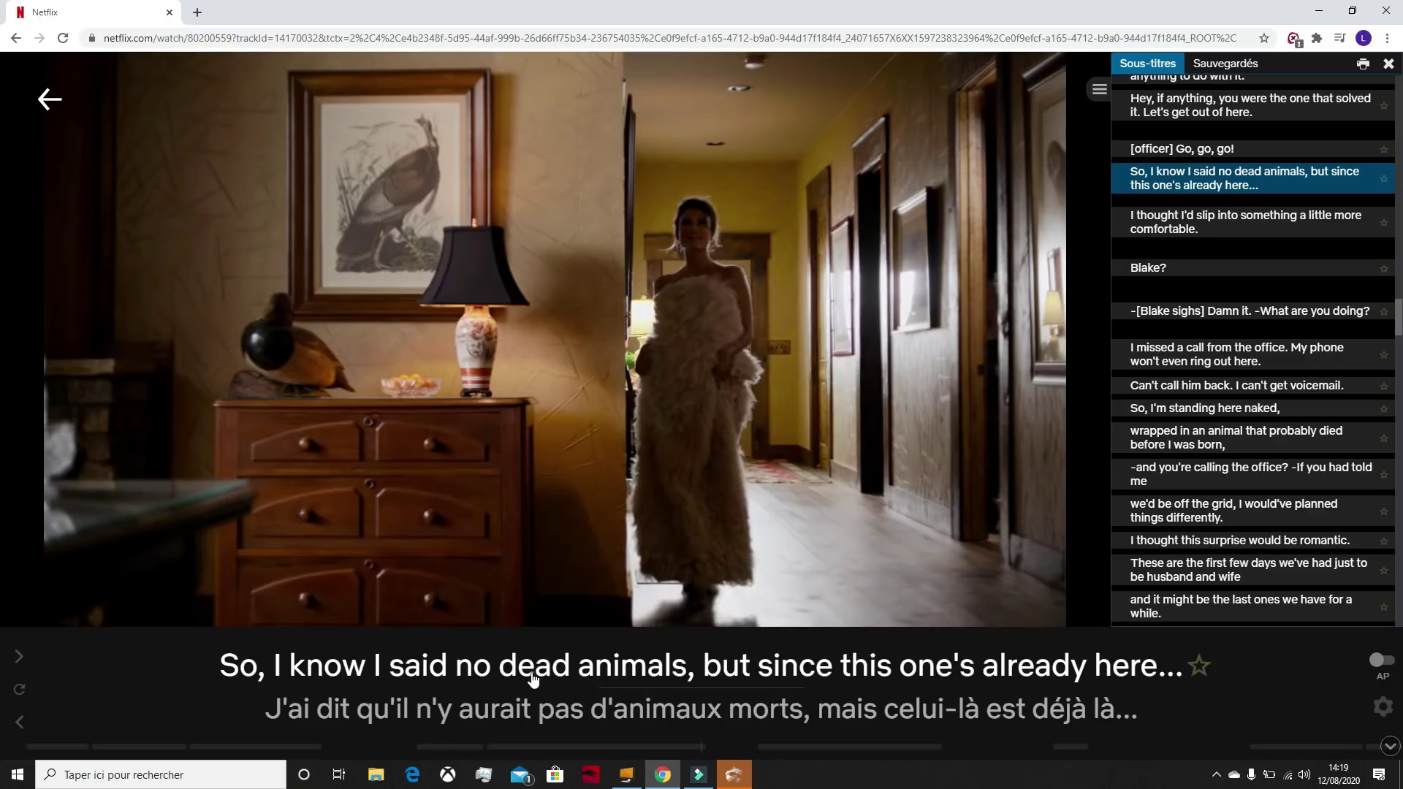
click(1392, 710)
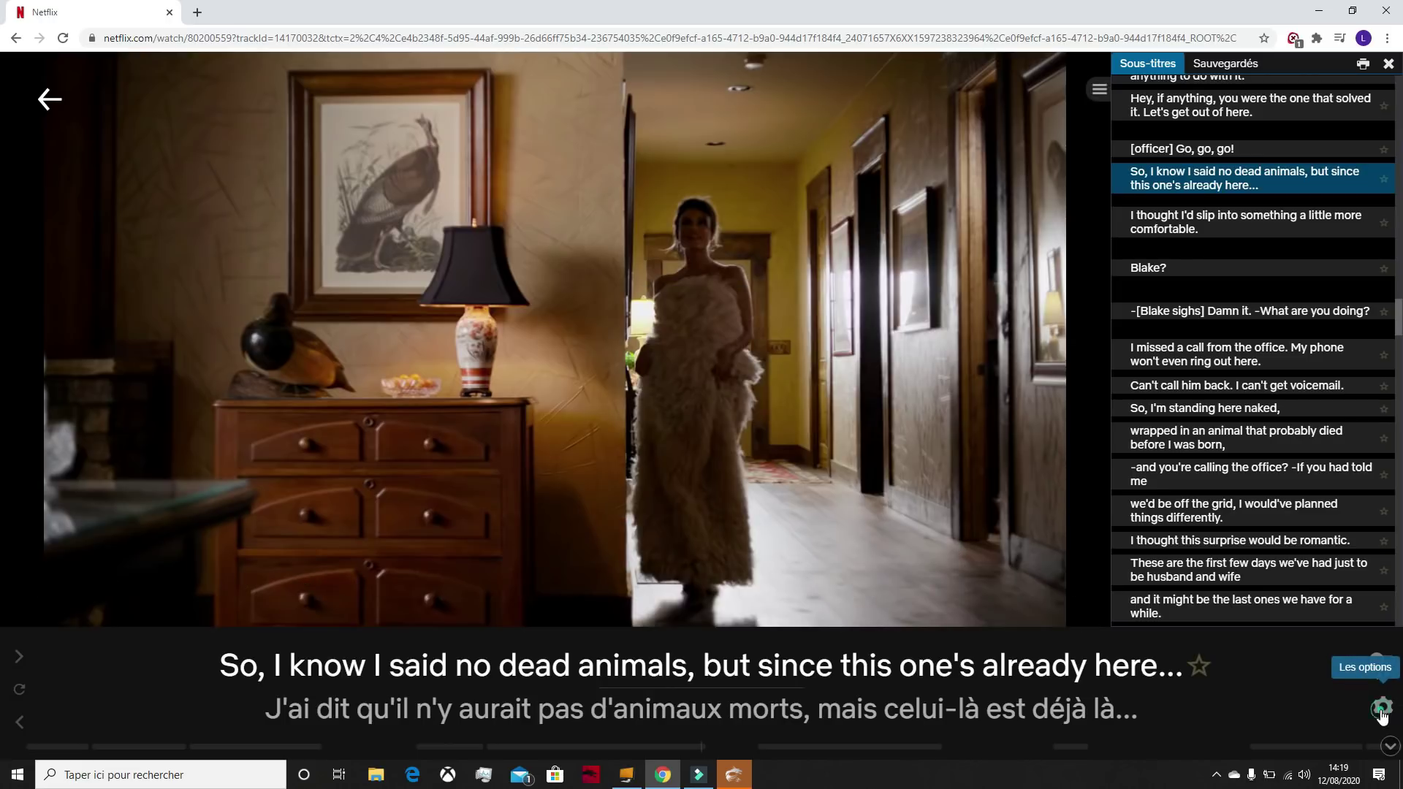
drag(1006, 326, 1012, 397)
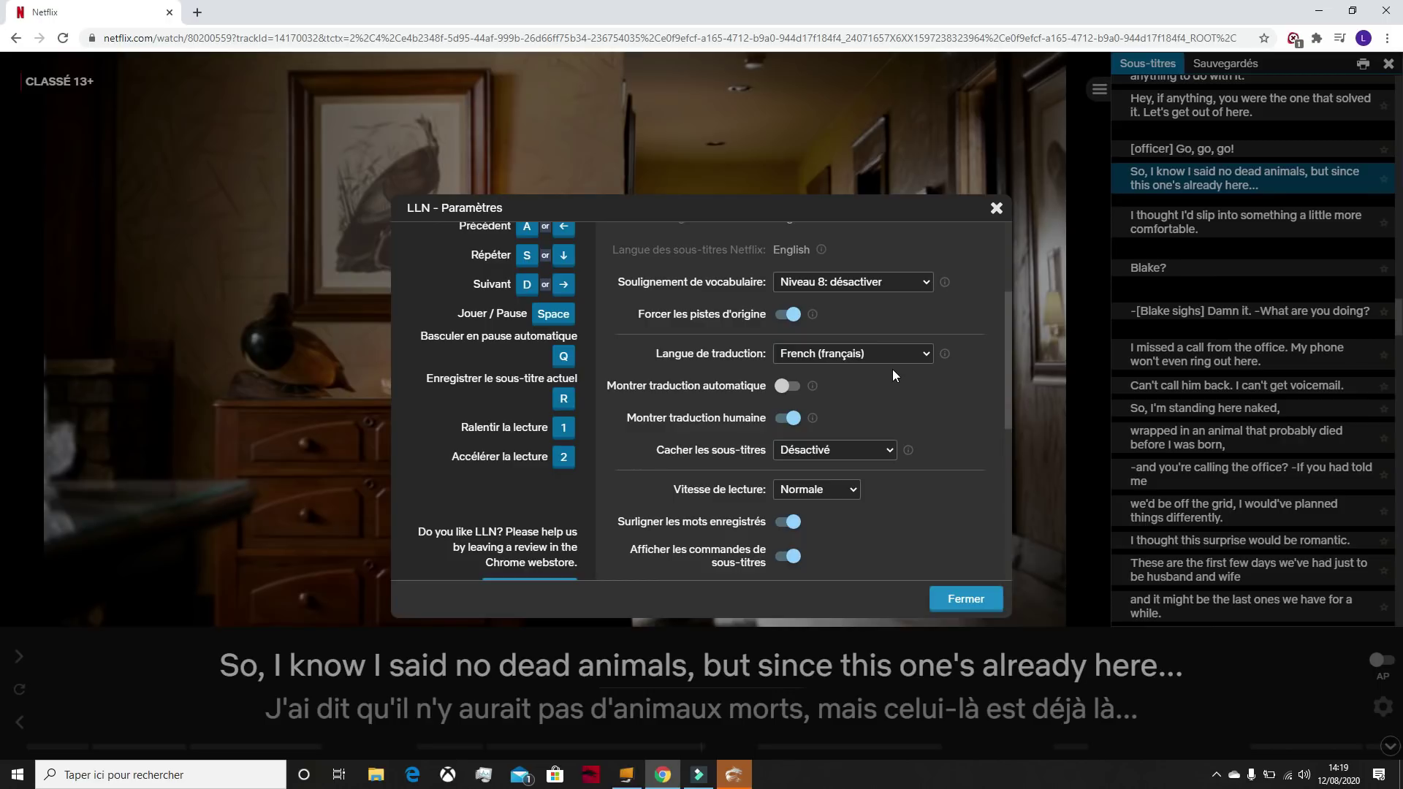
click(968, 599)
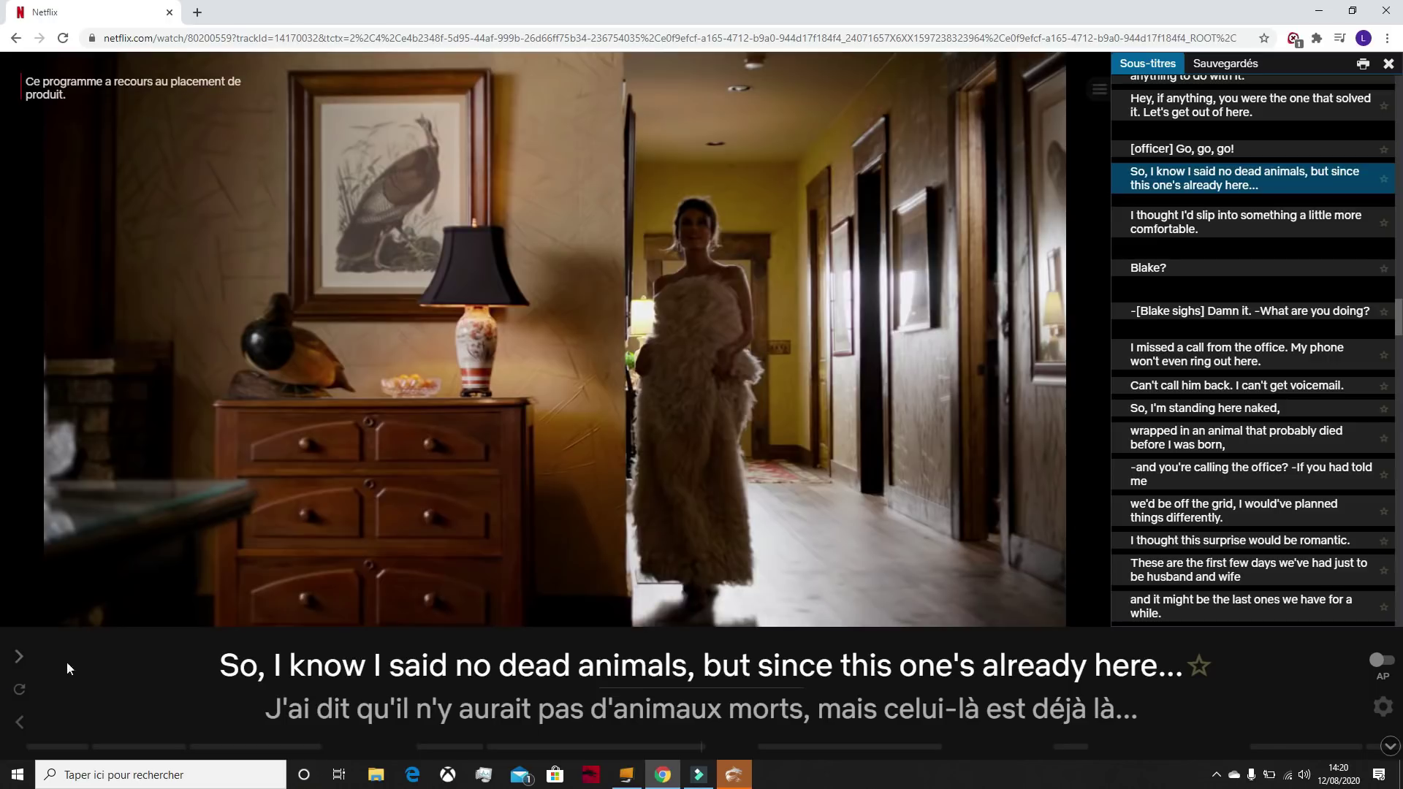
Look up "So" in the subtitle dictionary and view the translations of "animals" and "since".
mouse_move(240, 671)
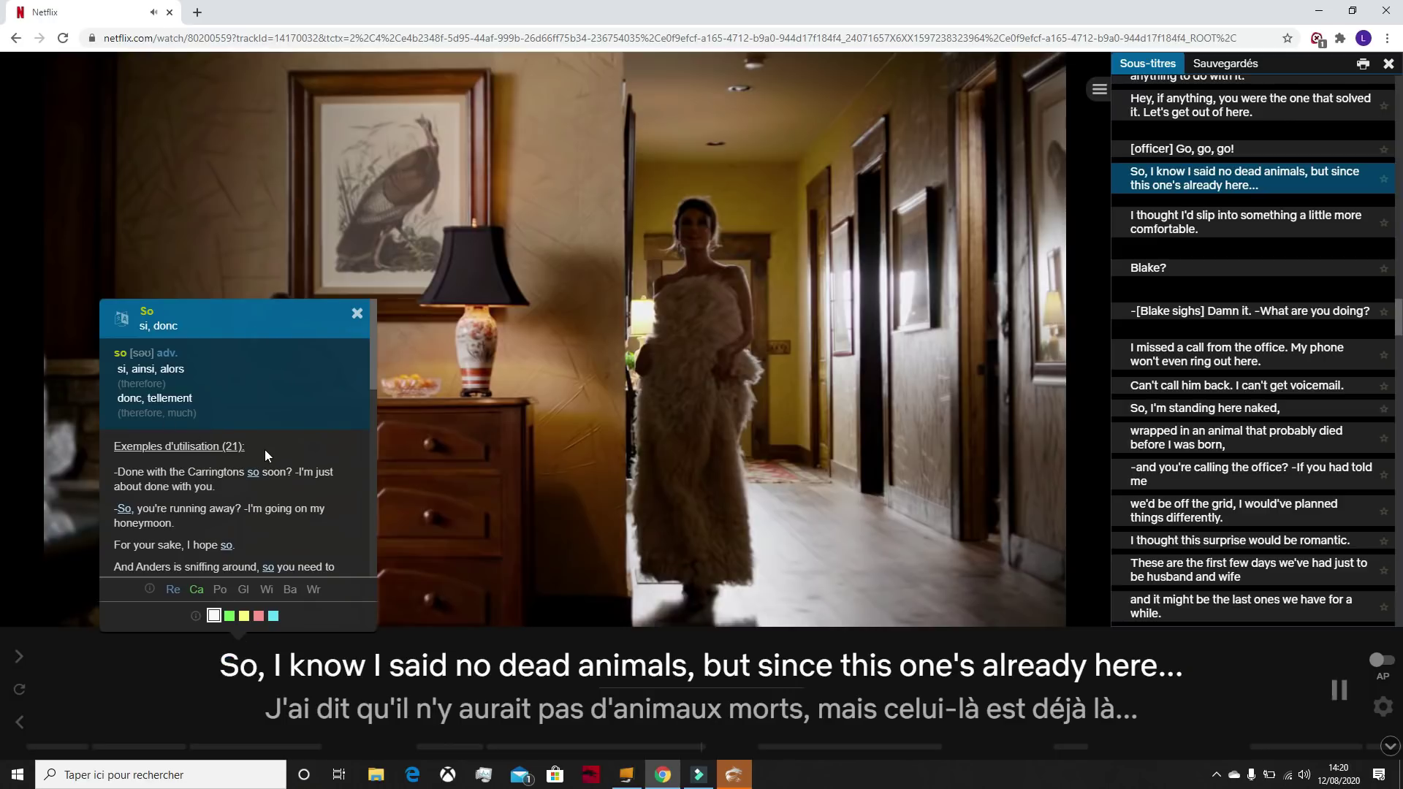
click(357, 314)
mouse_move(637, 675)
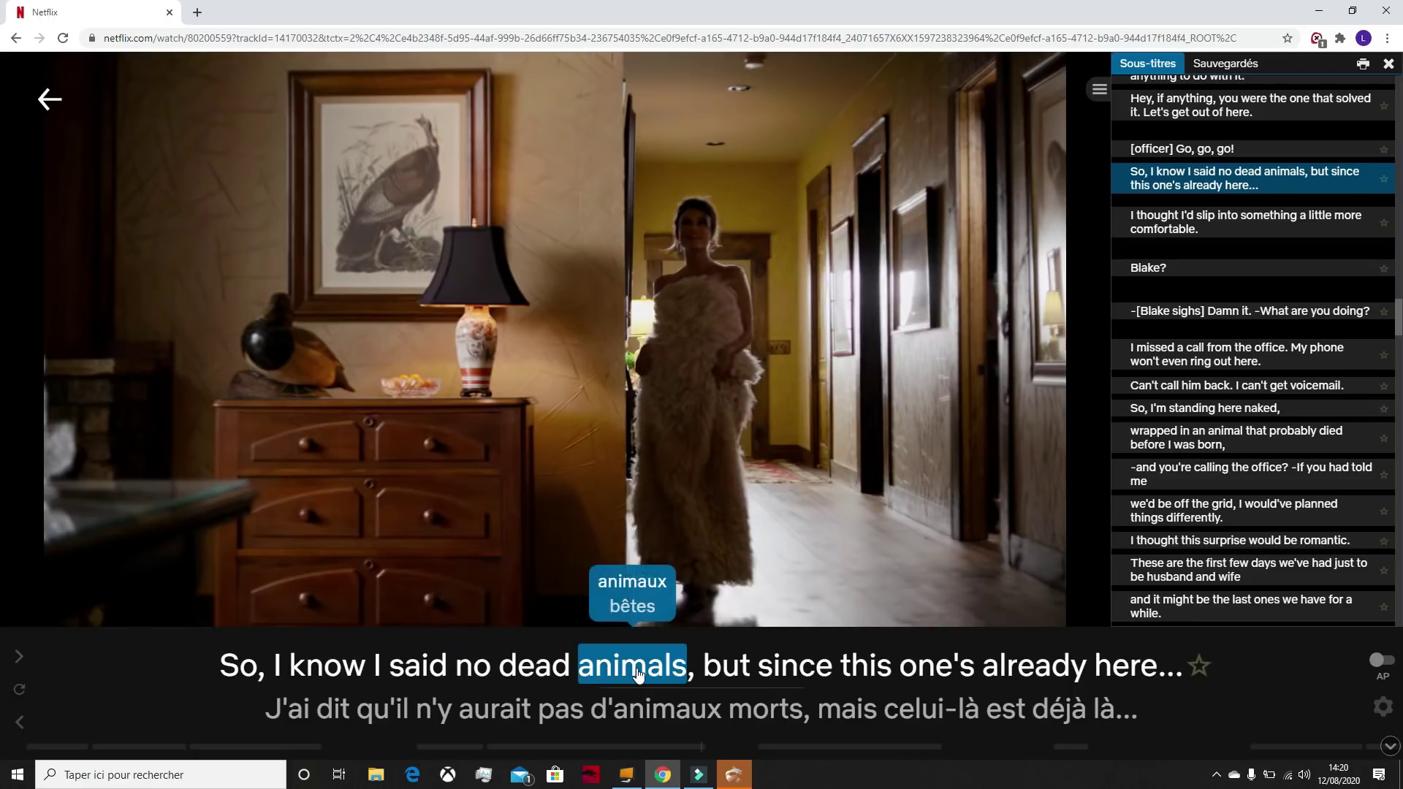
mouse_move(780, 683)
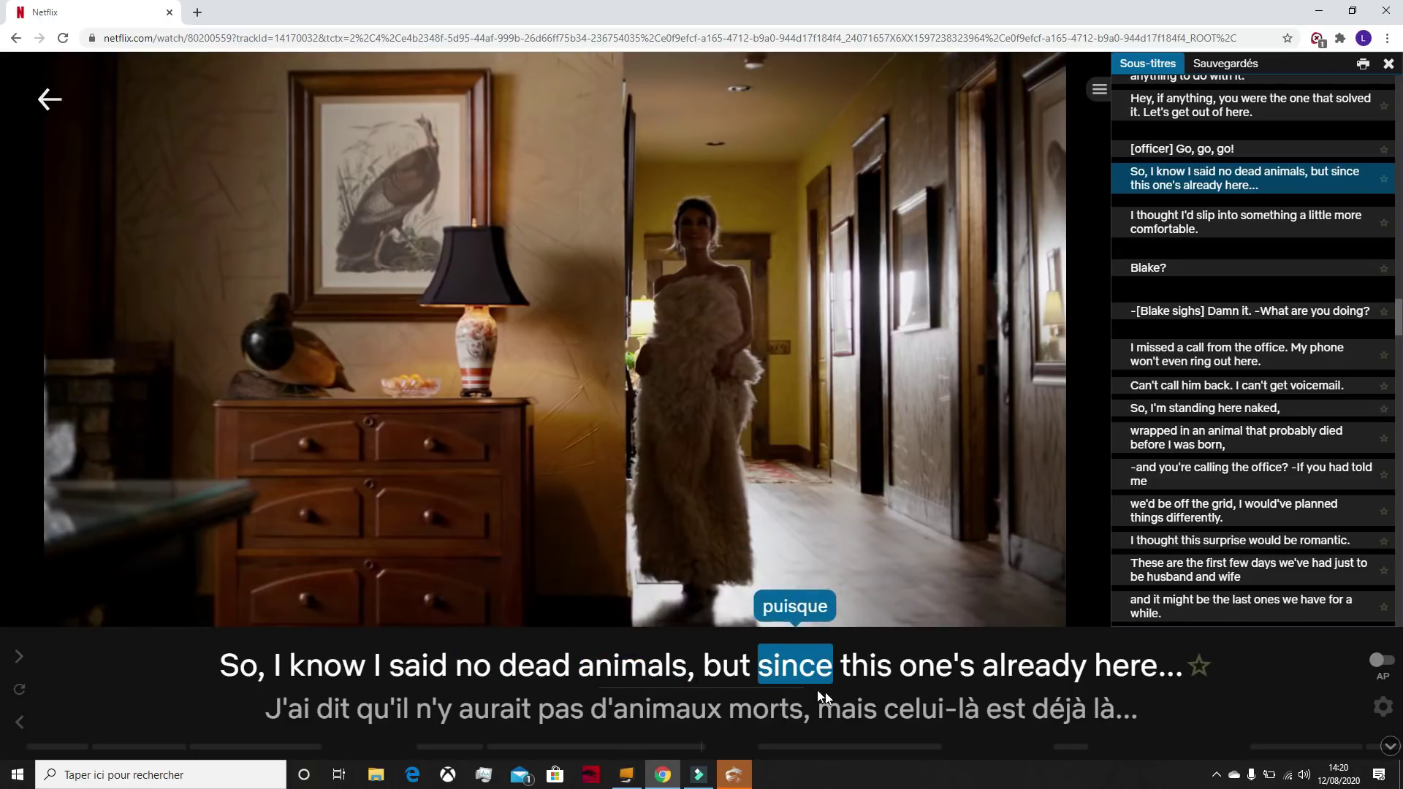
Set LLN's vocabulary highlighting (Soulignement de vocabulaire) to "Niveau 1: mots 300" and close the settings.
click(1383, 706)
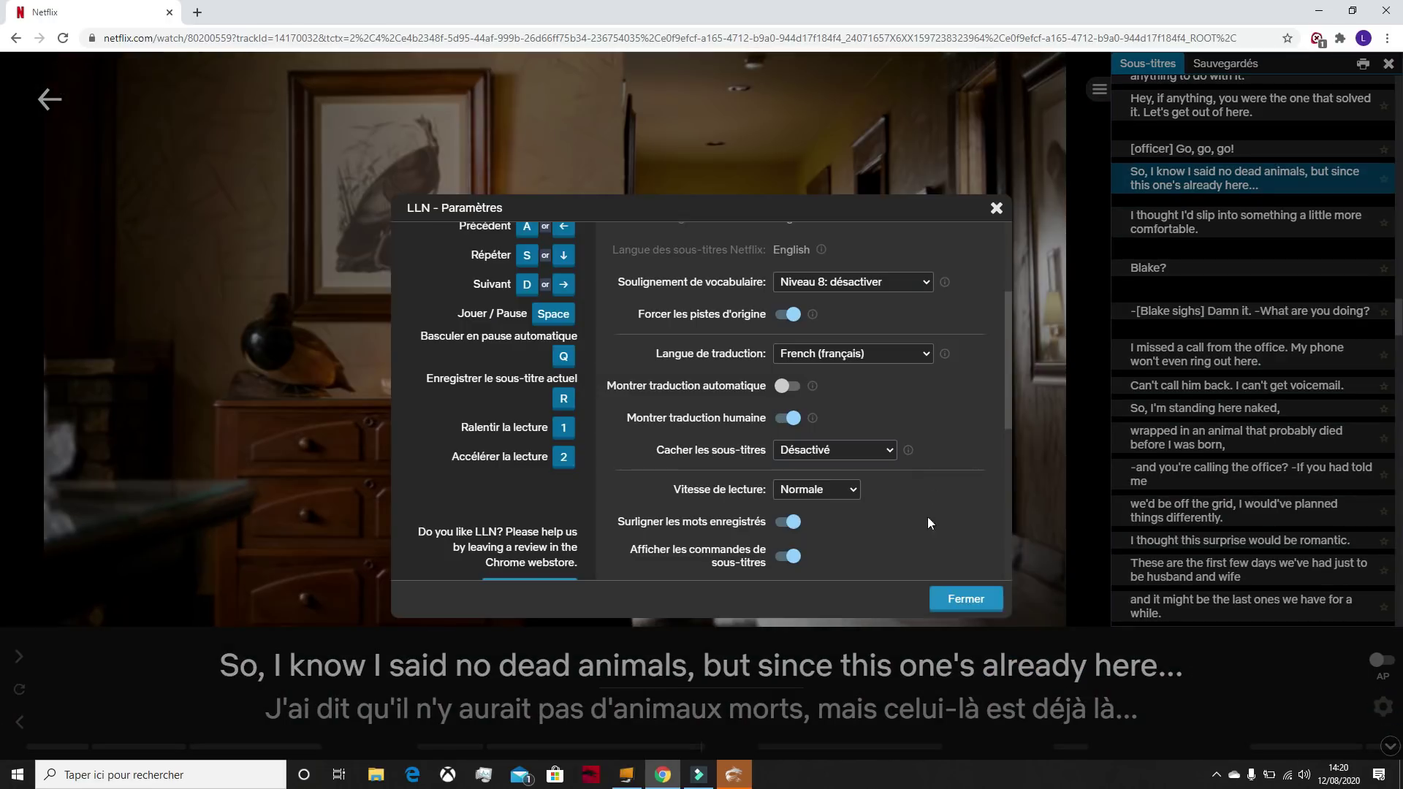
drag(1007, 359, 954, 331)
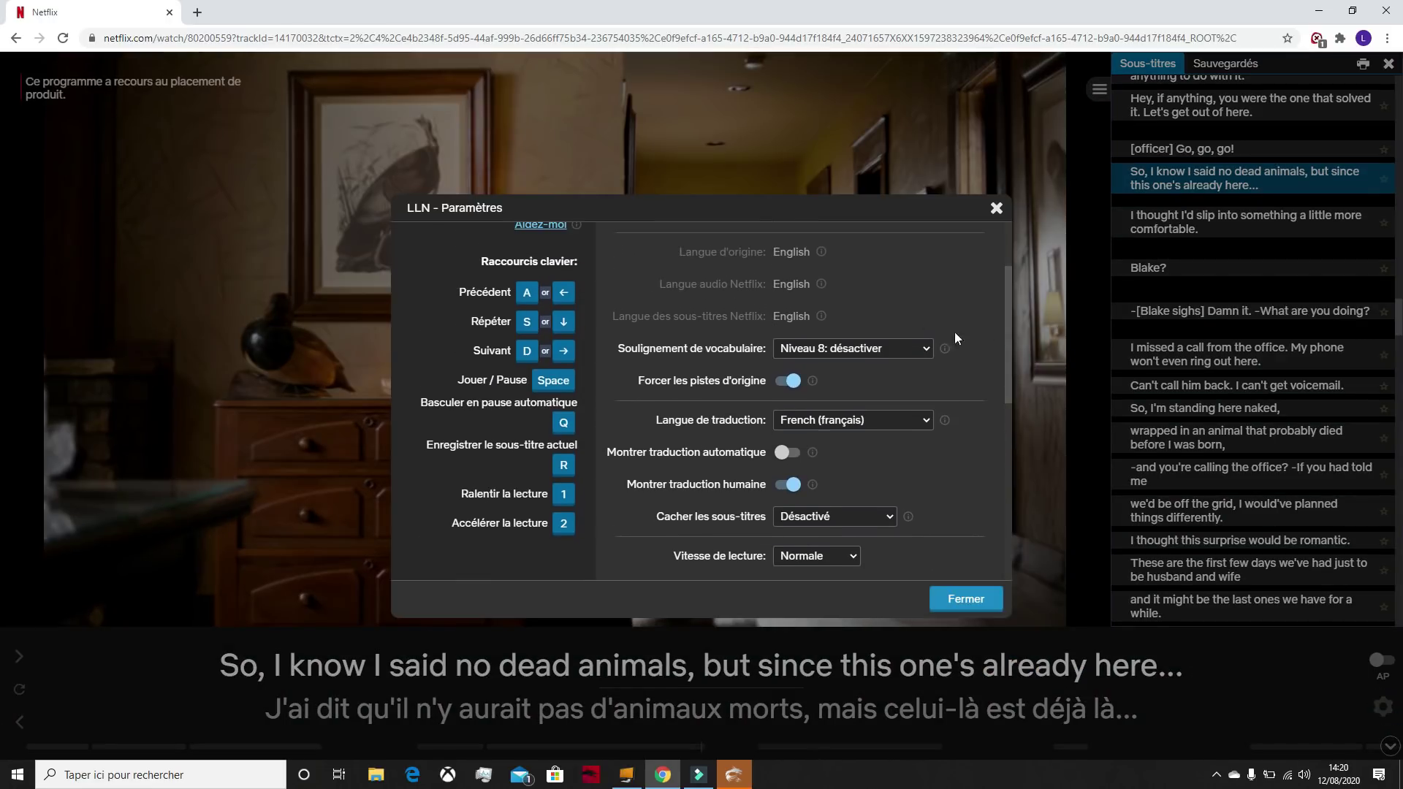
click(904, 348)
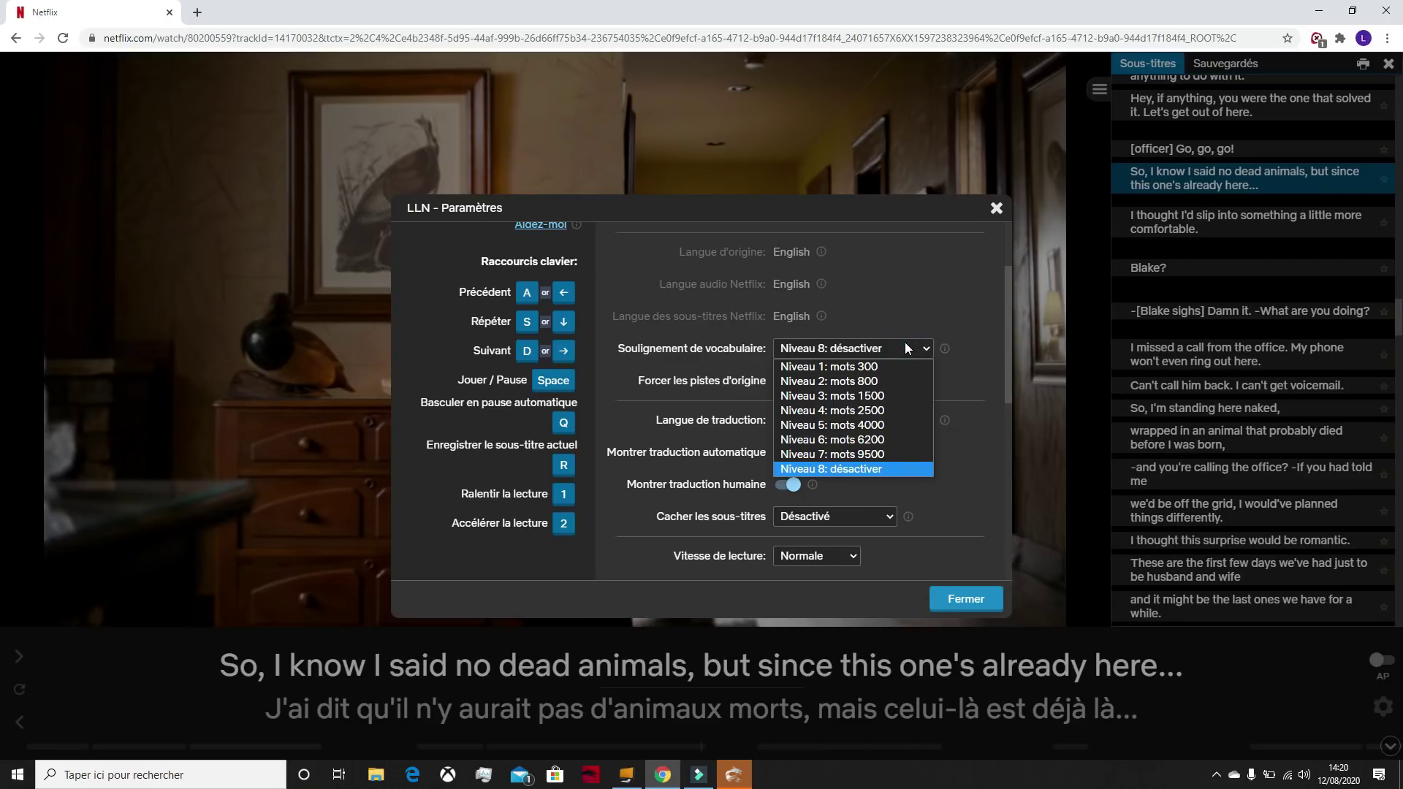
click(858, 367)
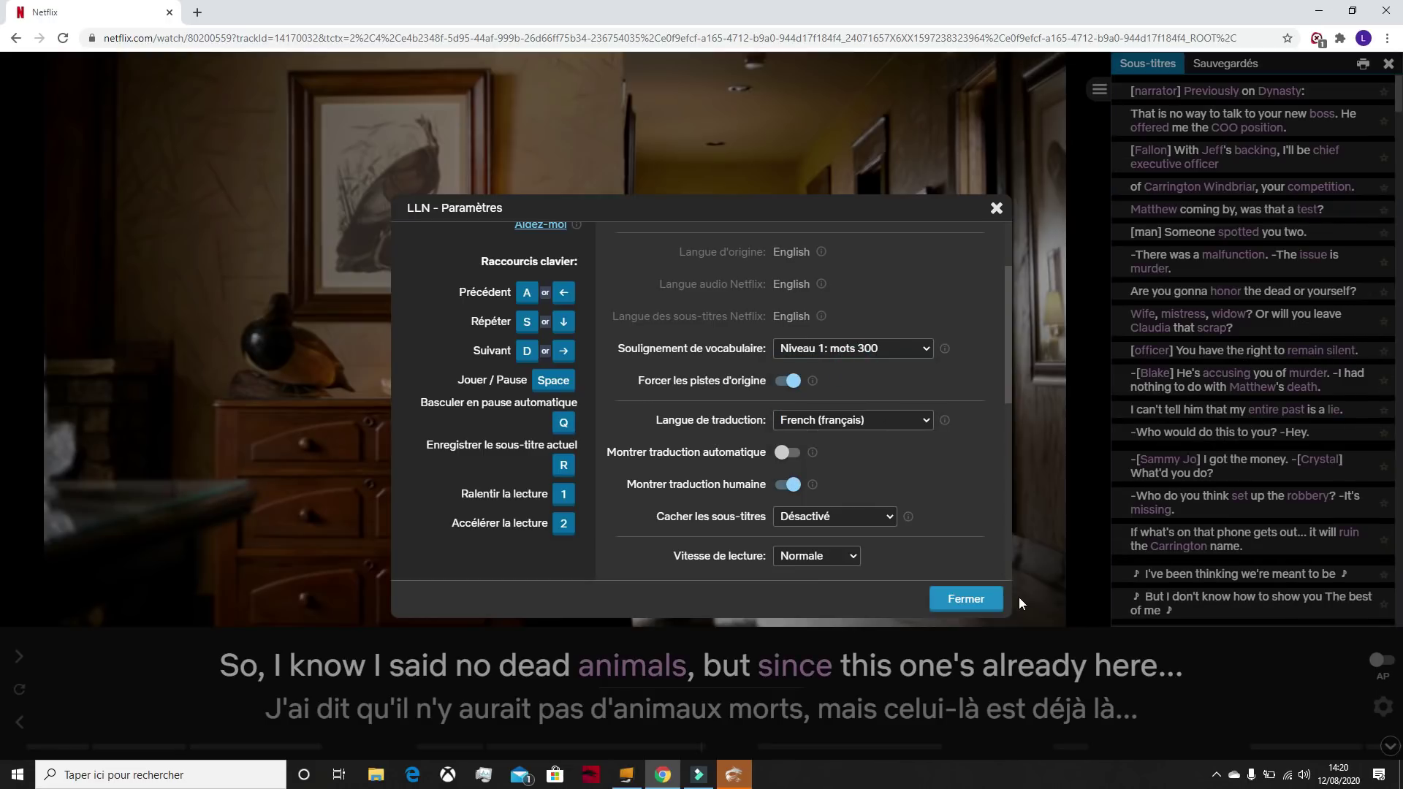
click(966, 598)
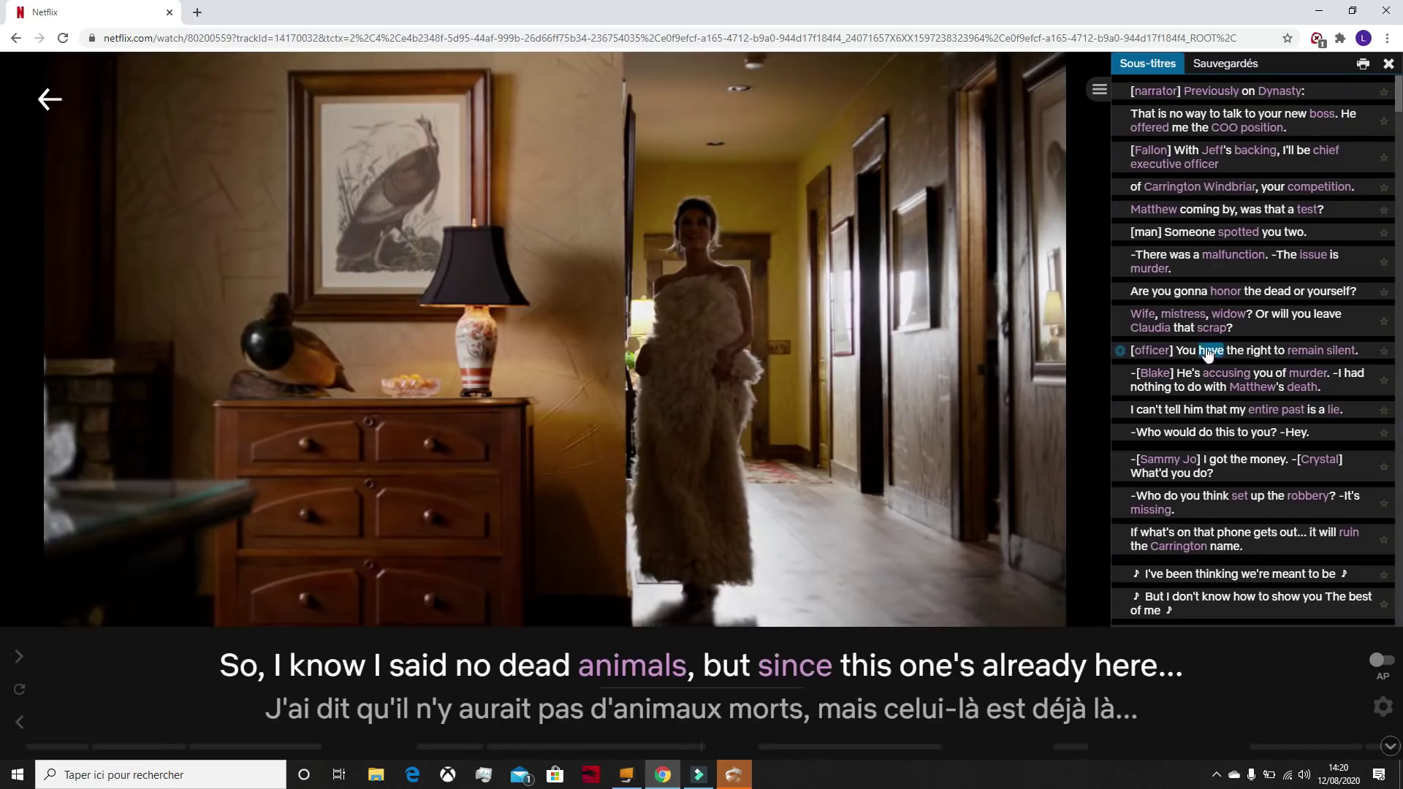
View the translation of the word "Wife" in the subtitle list.
mouse_move(1147, 317)
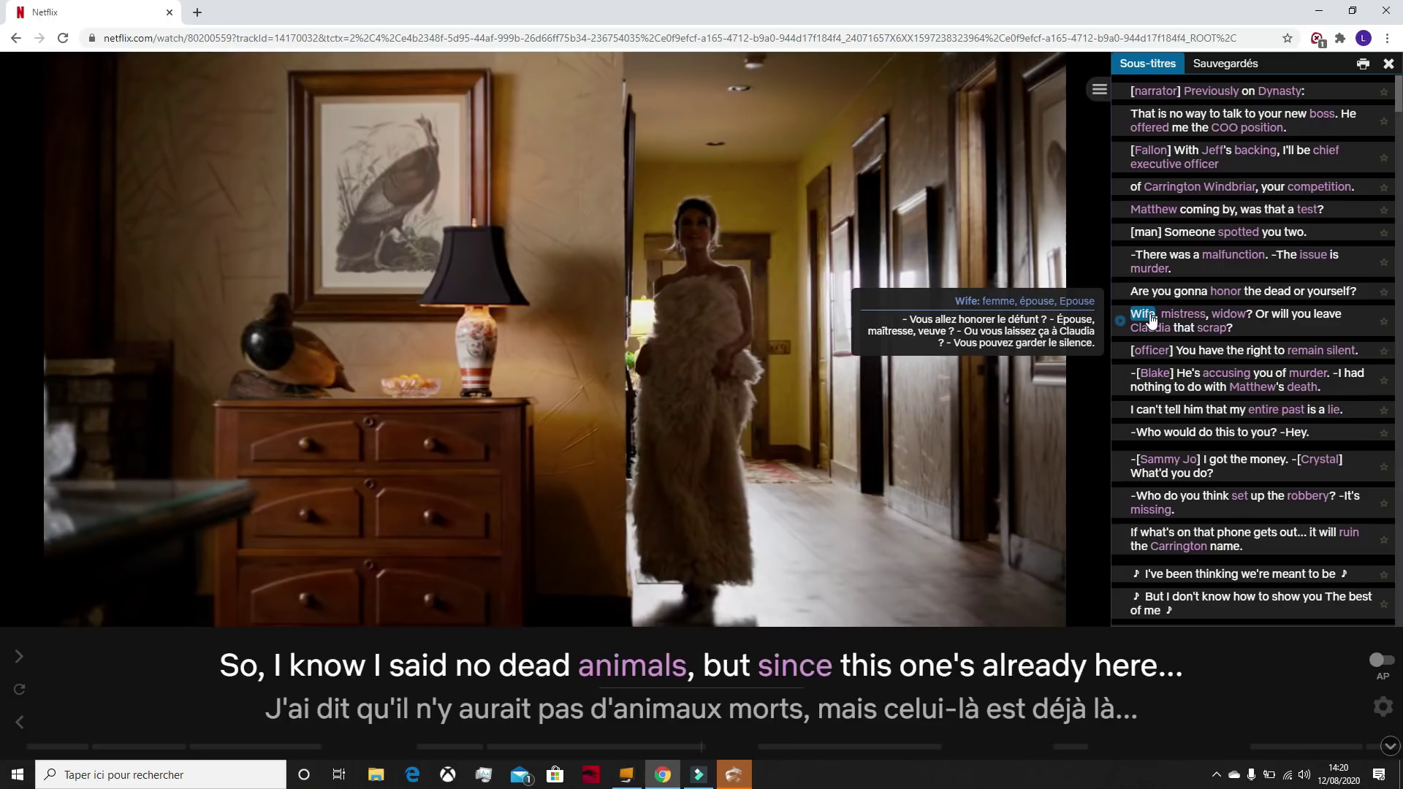
Review the available Soulignement de vocabulaire levels and the neighbouring translation options in the LLN settings, then close them.
click(1382, 708)
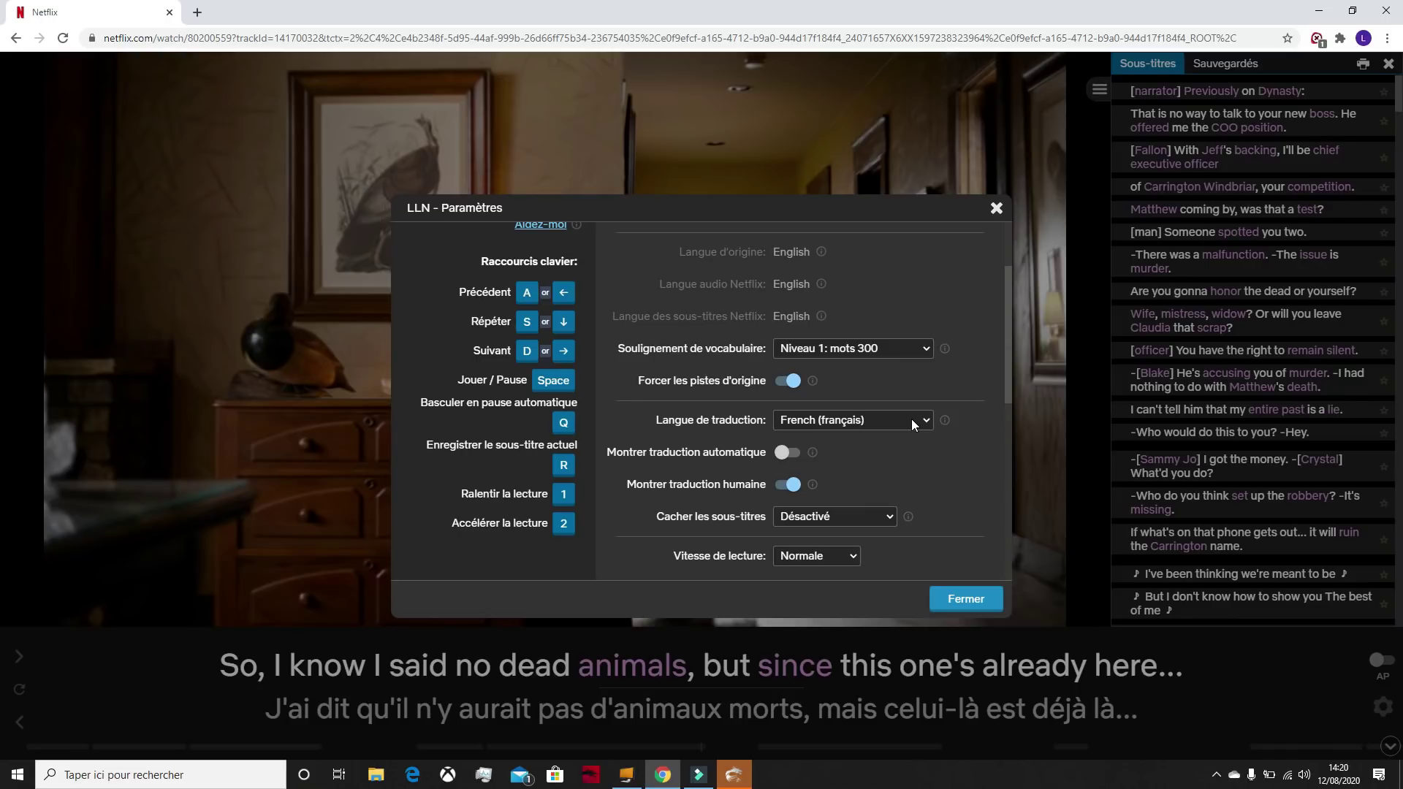
click(910, 354)
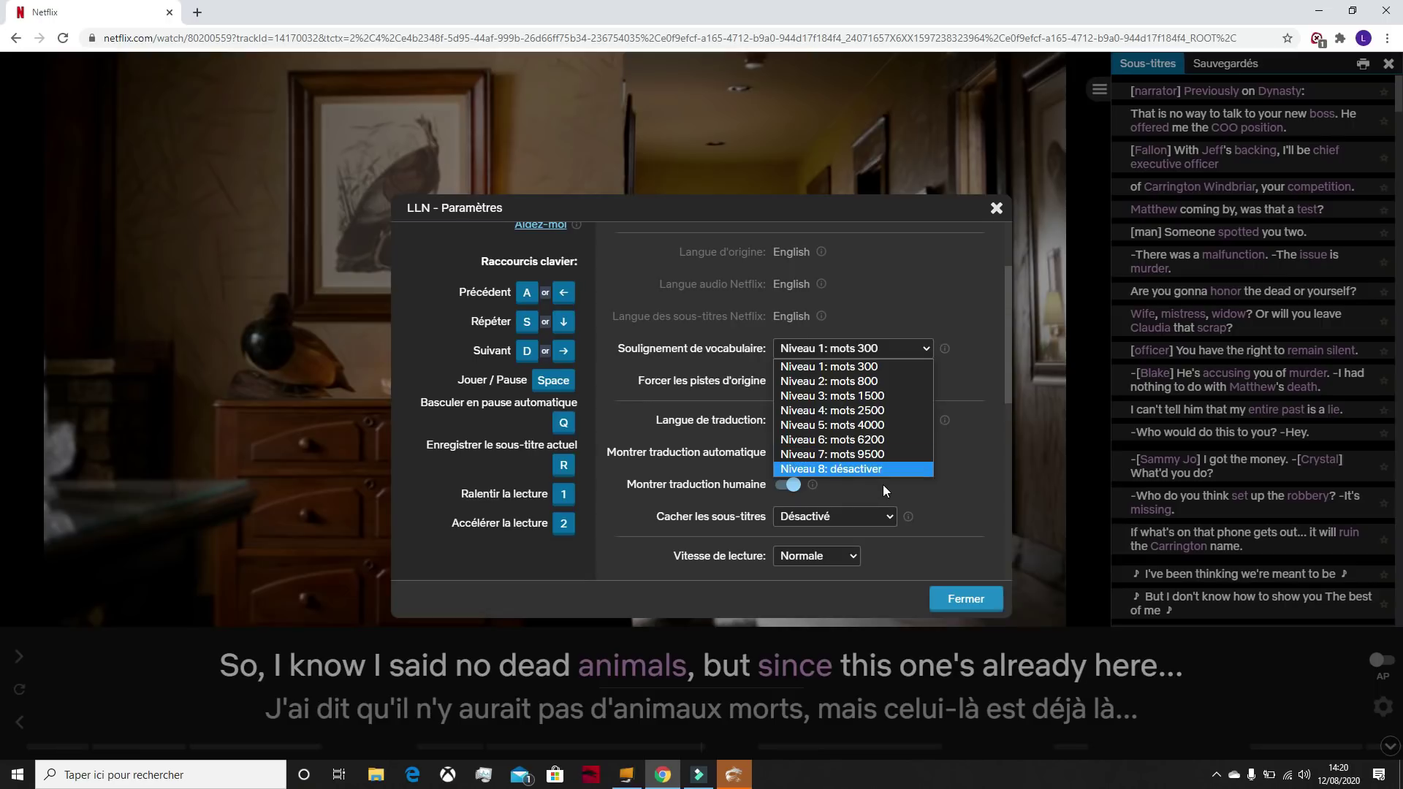
click(908, 494)
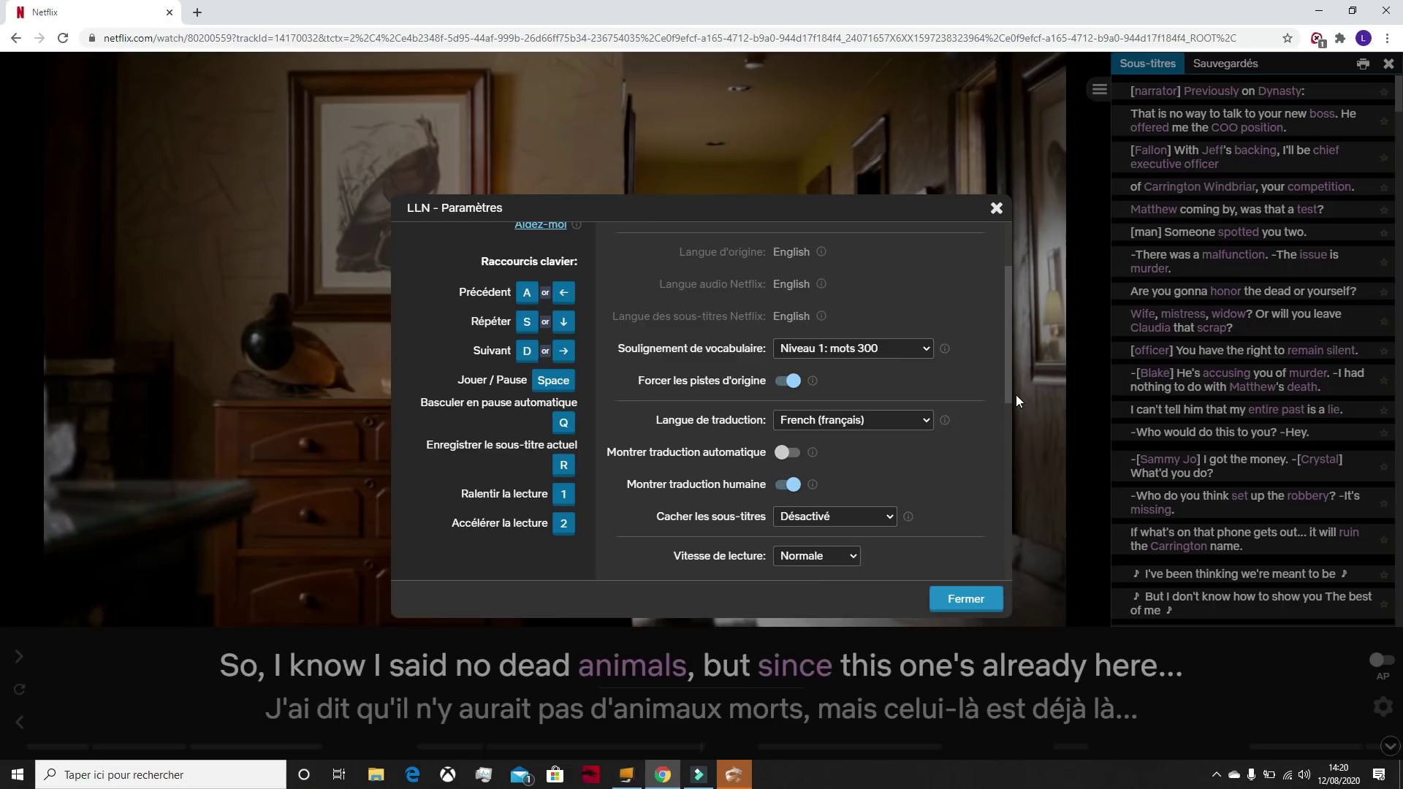
scroll(1005, 400, down, 1)
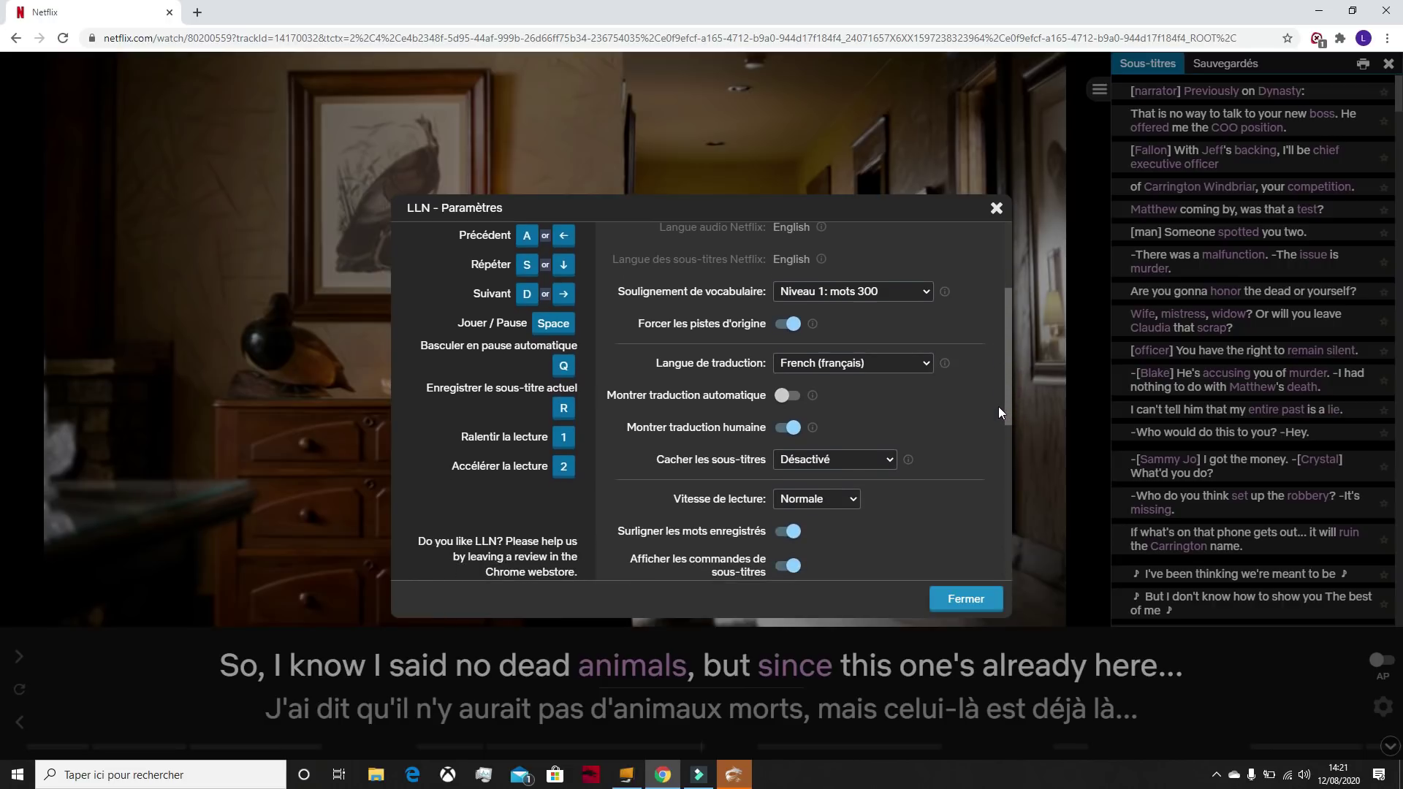
scroll(999, 402, up, 1)
scroll(997, 390, up, 1)
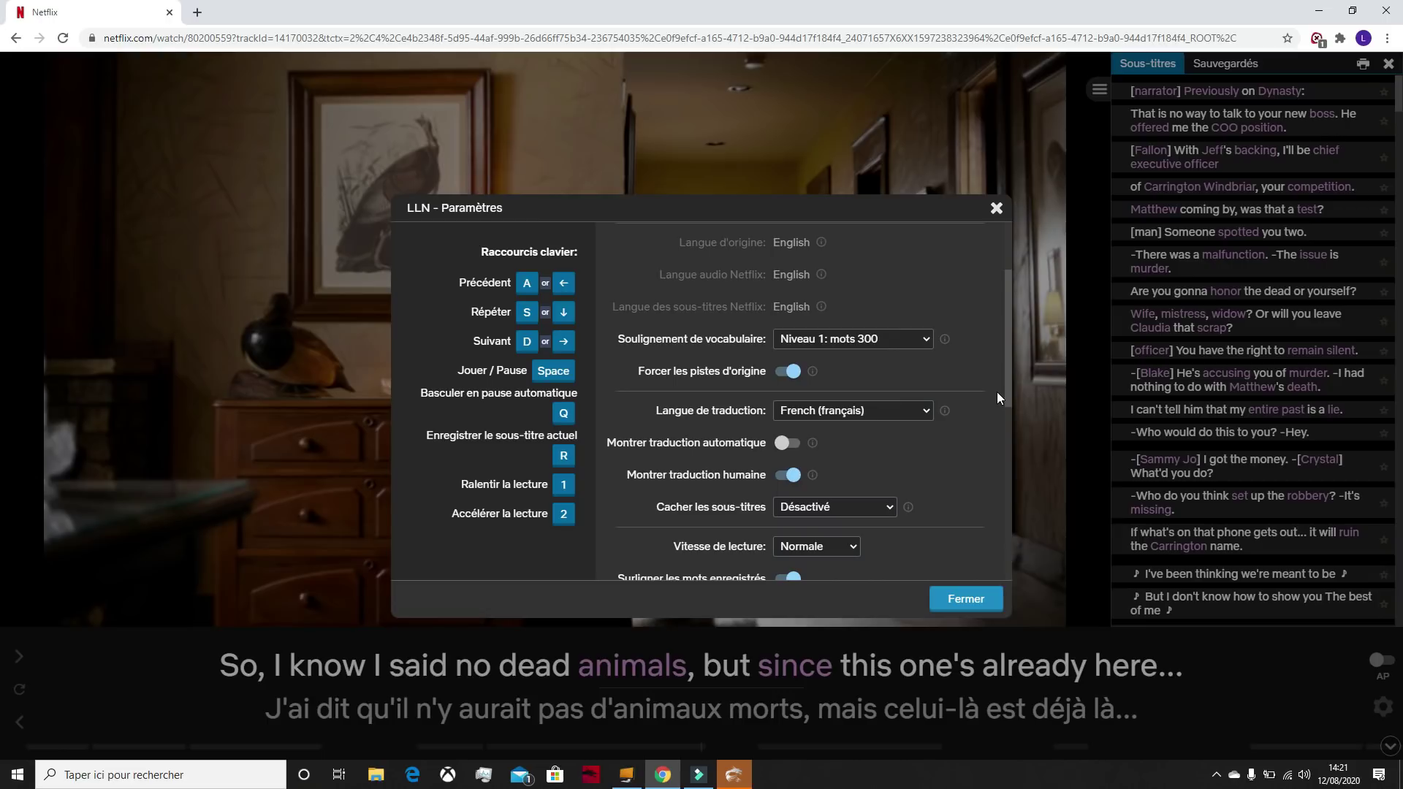
click(954, 601)
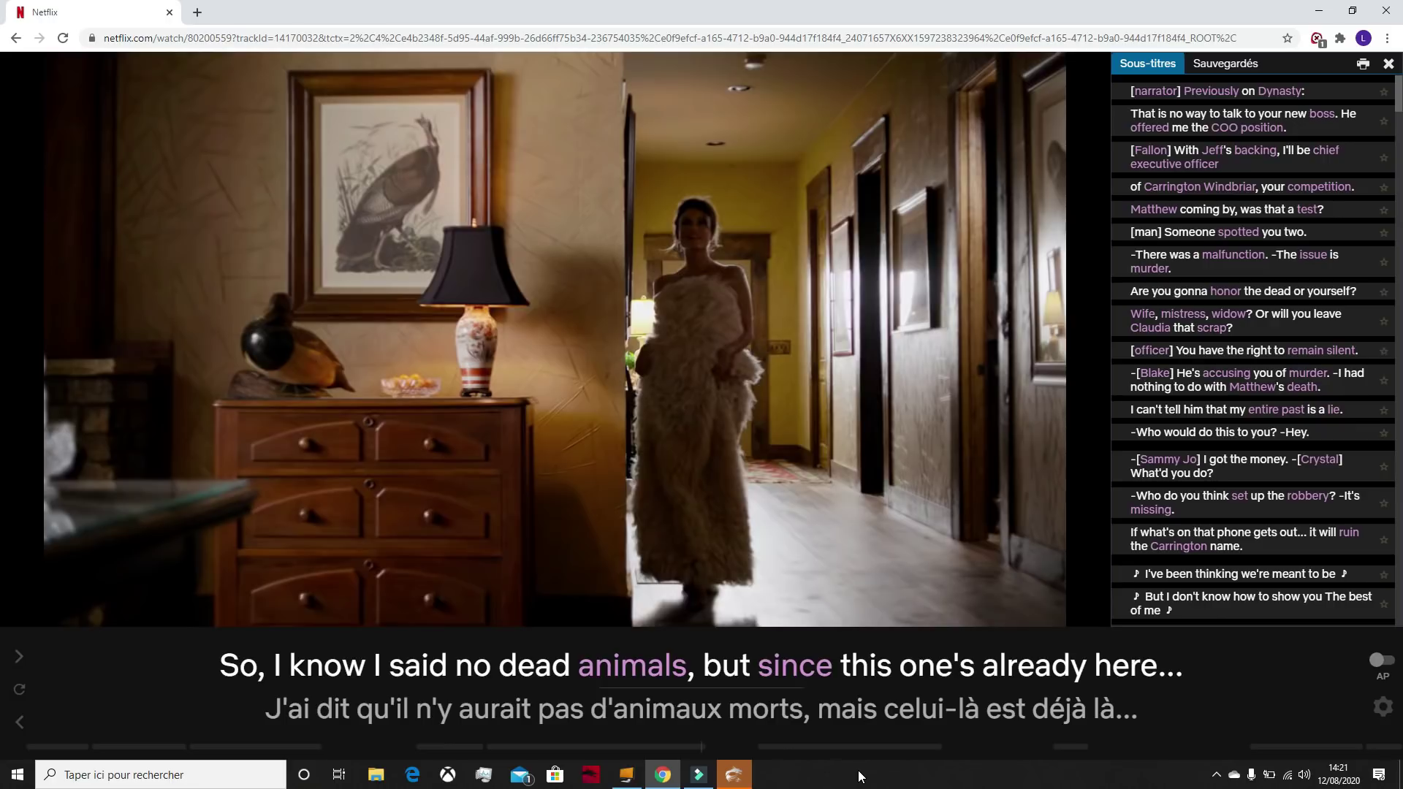
Play the episode on to the subtitle "I thought I'd slip into something a little more comfortable." and pause it there.
mouse_move(914, 506)
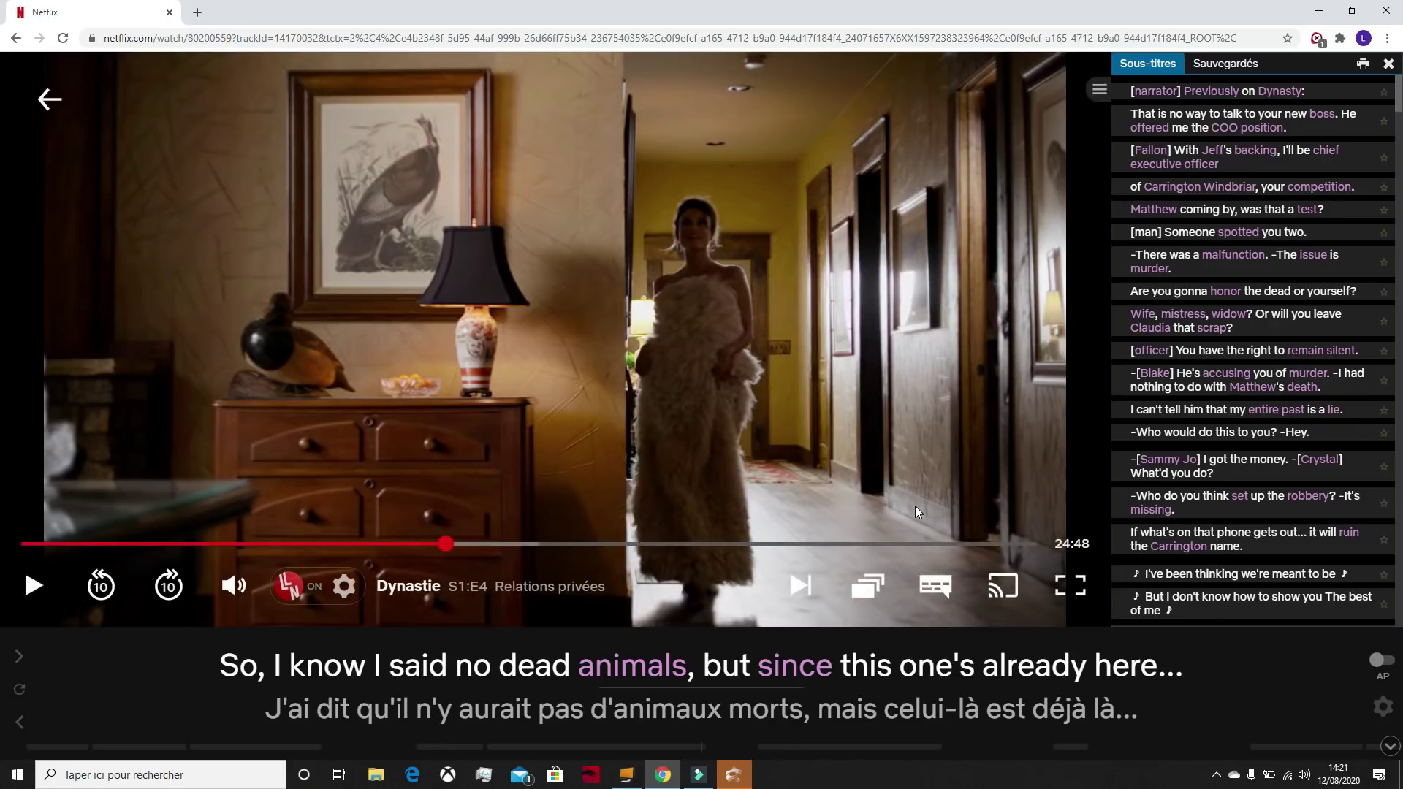
click(32, 587)
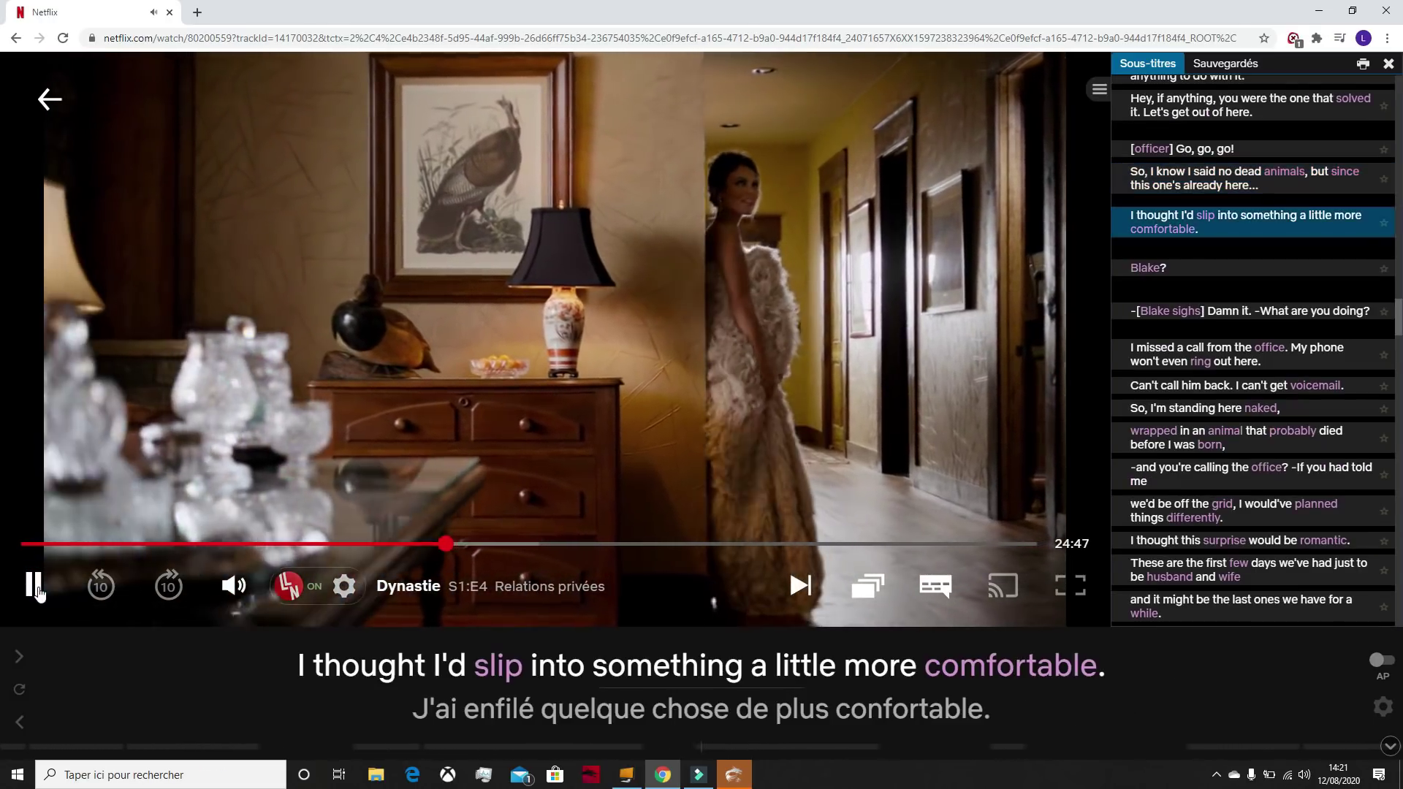
click(37, 589)
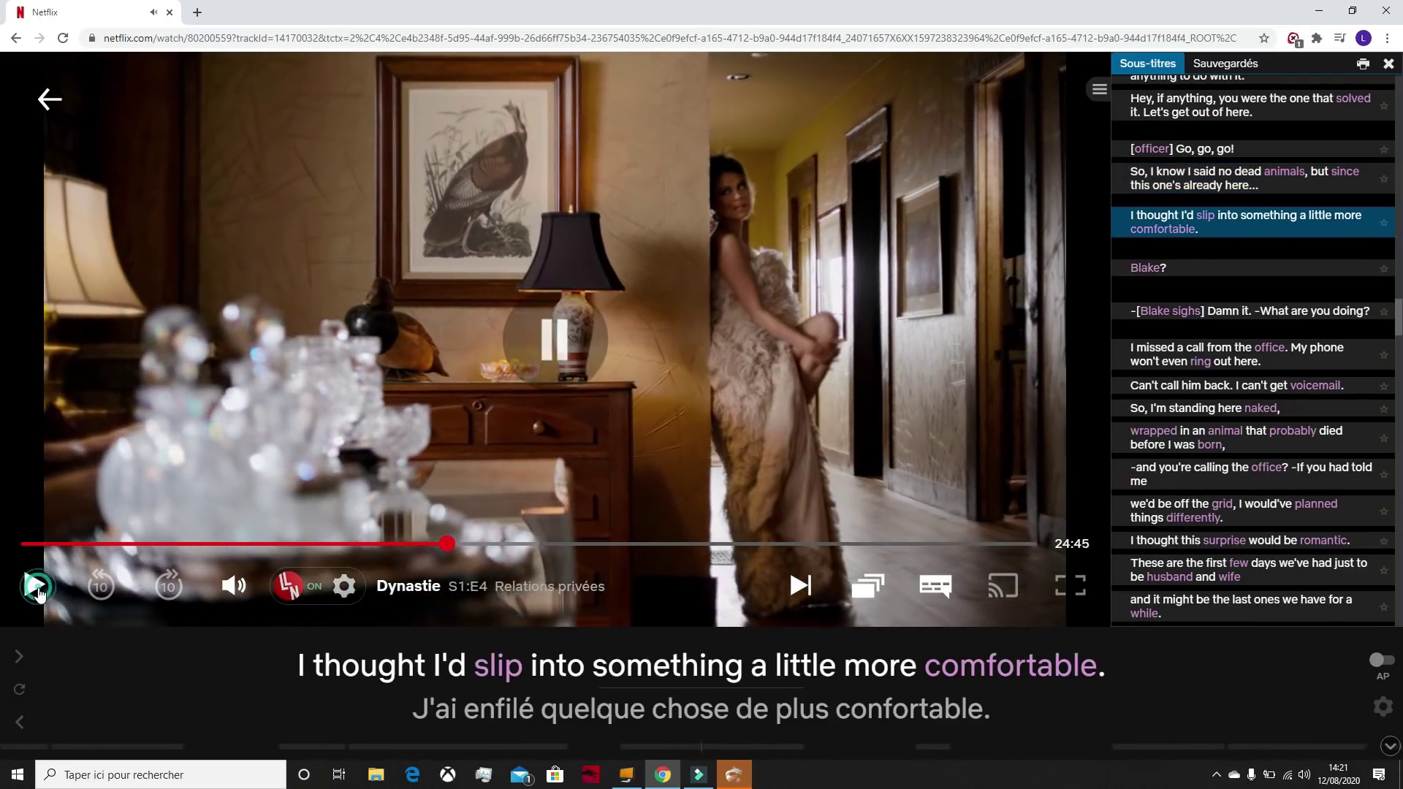
Look up "slip" in the subtitle dictionary and save the word with the green colour.
mouse_move(736, 694)
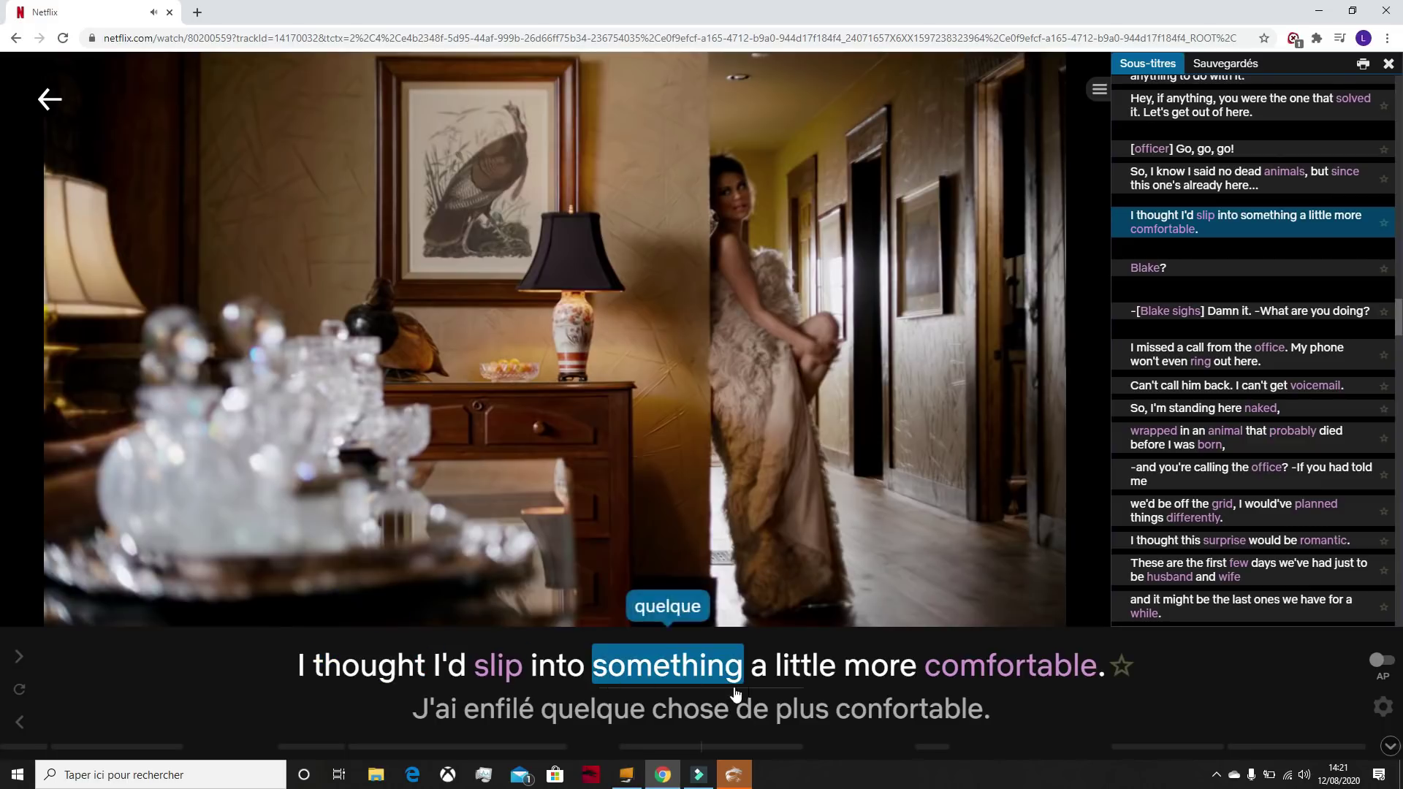
click(510, 672)
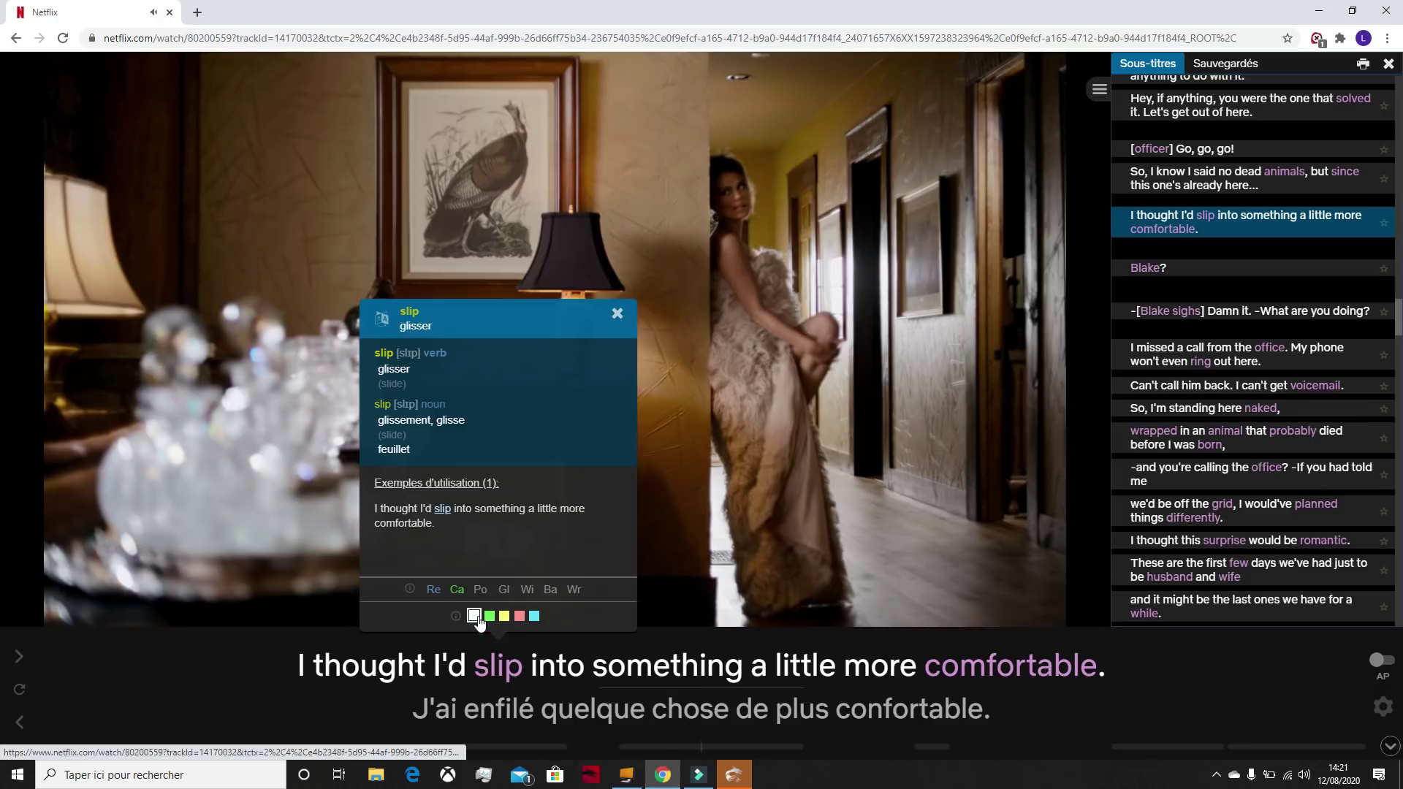
click(489, 616)
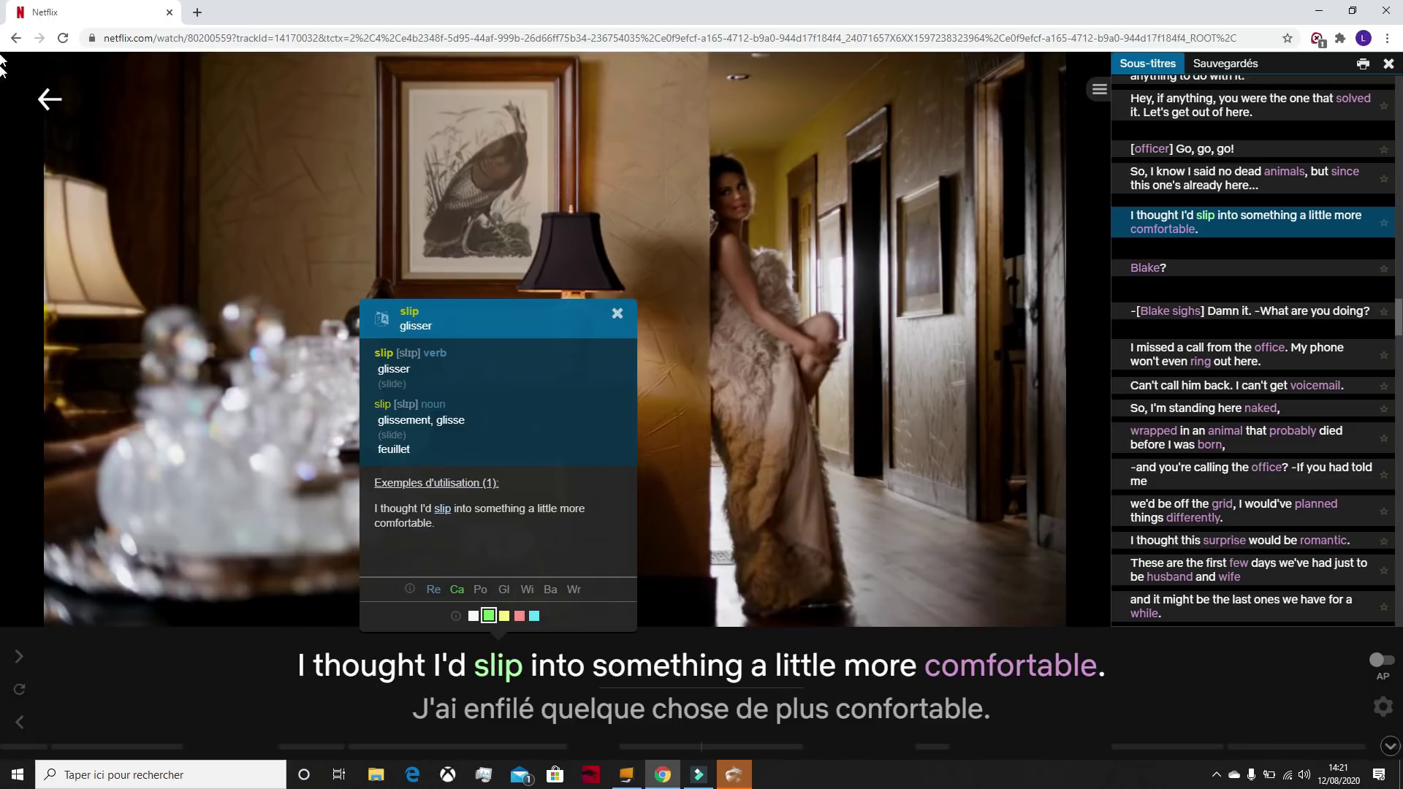
Display the saved words list (Sauvegardés) and skip the episode ahead to about 23:56.
click(1225, 63)
mouse_move(1205, 126)
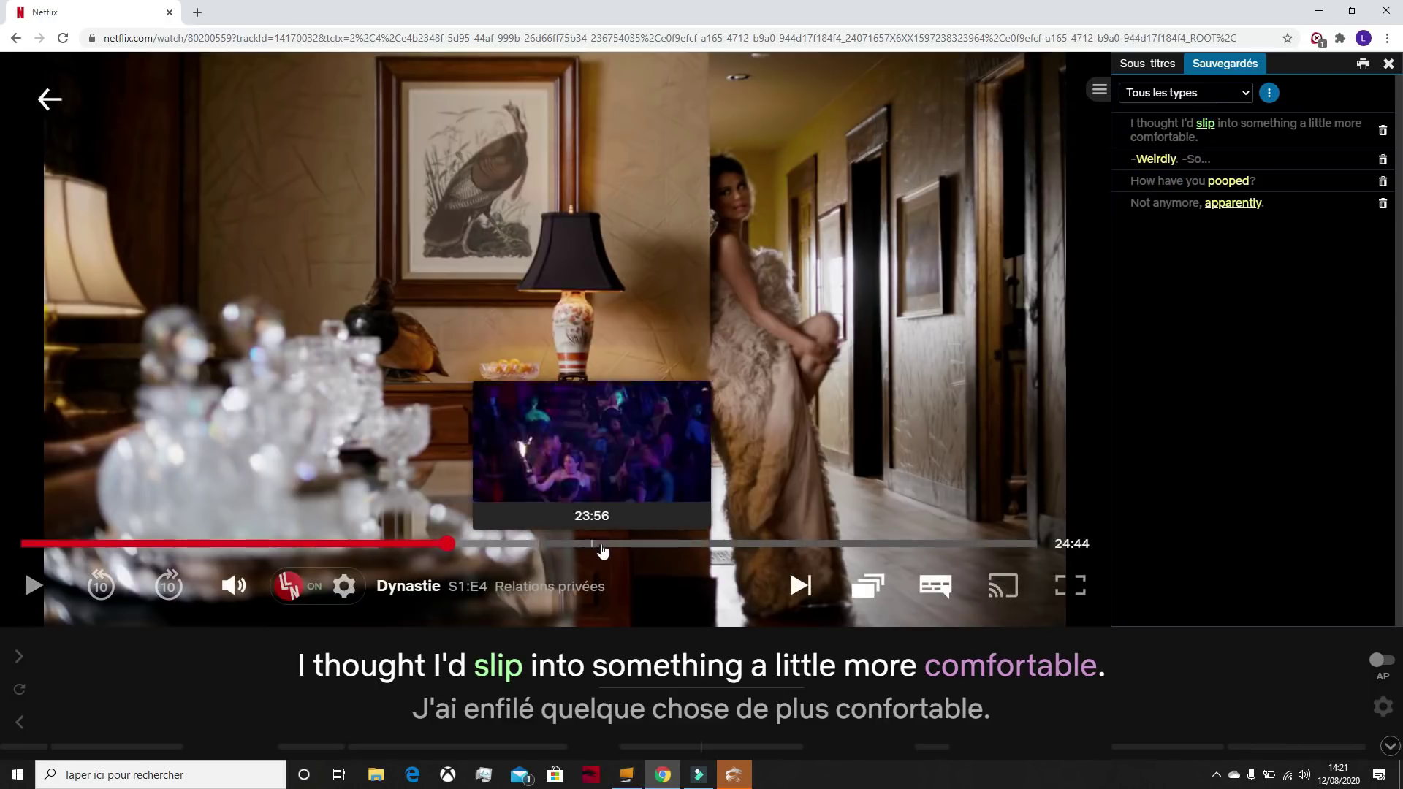
click(602, 544)
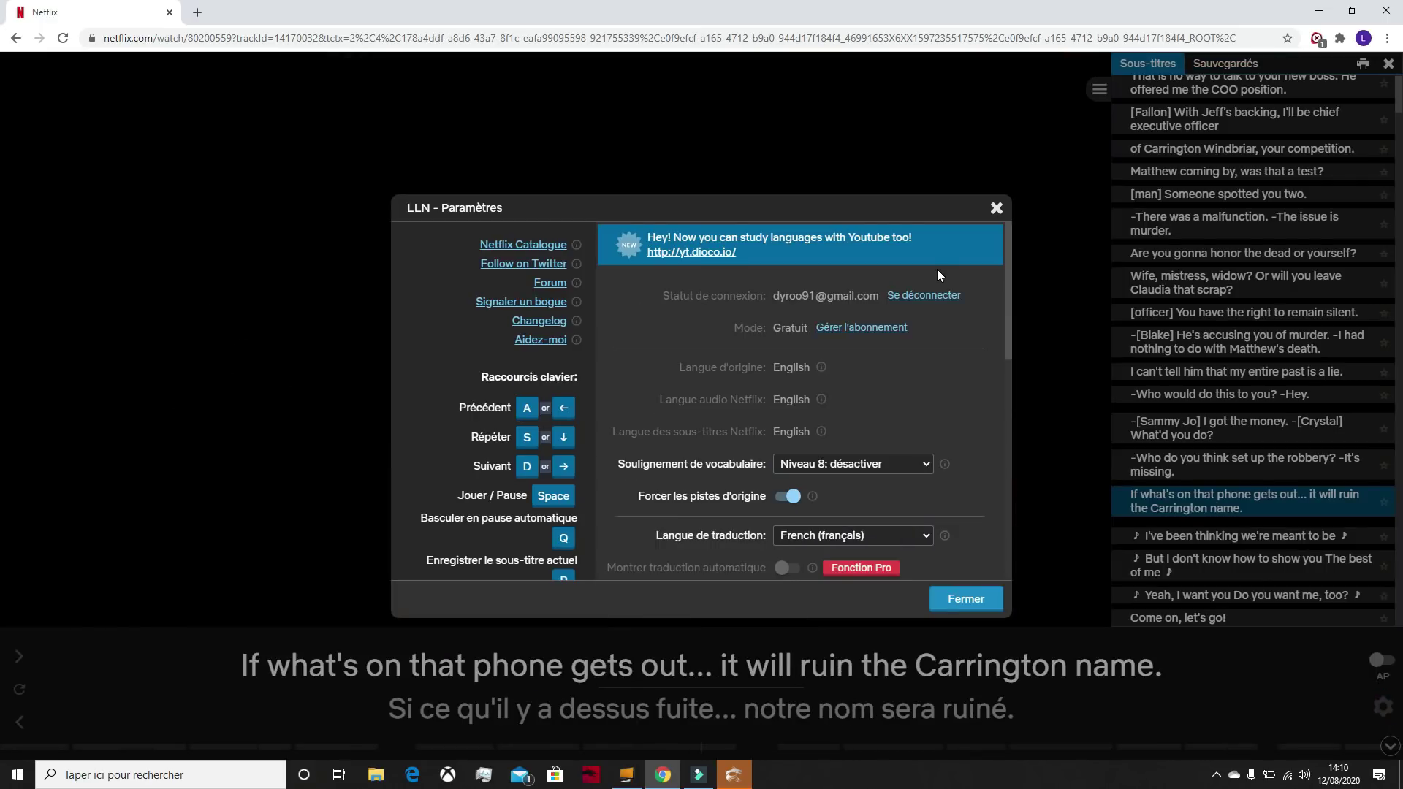
Open the Pro subscription offer from the automatic translation option in the LLN settings and choose the Paddle payment.
drag(1007, 280, 998, 380)
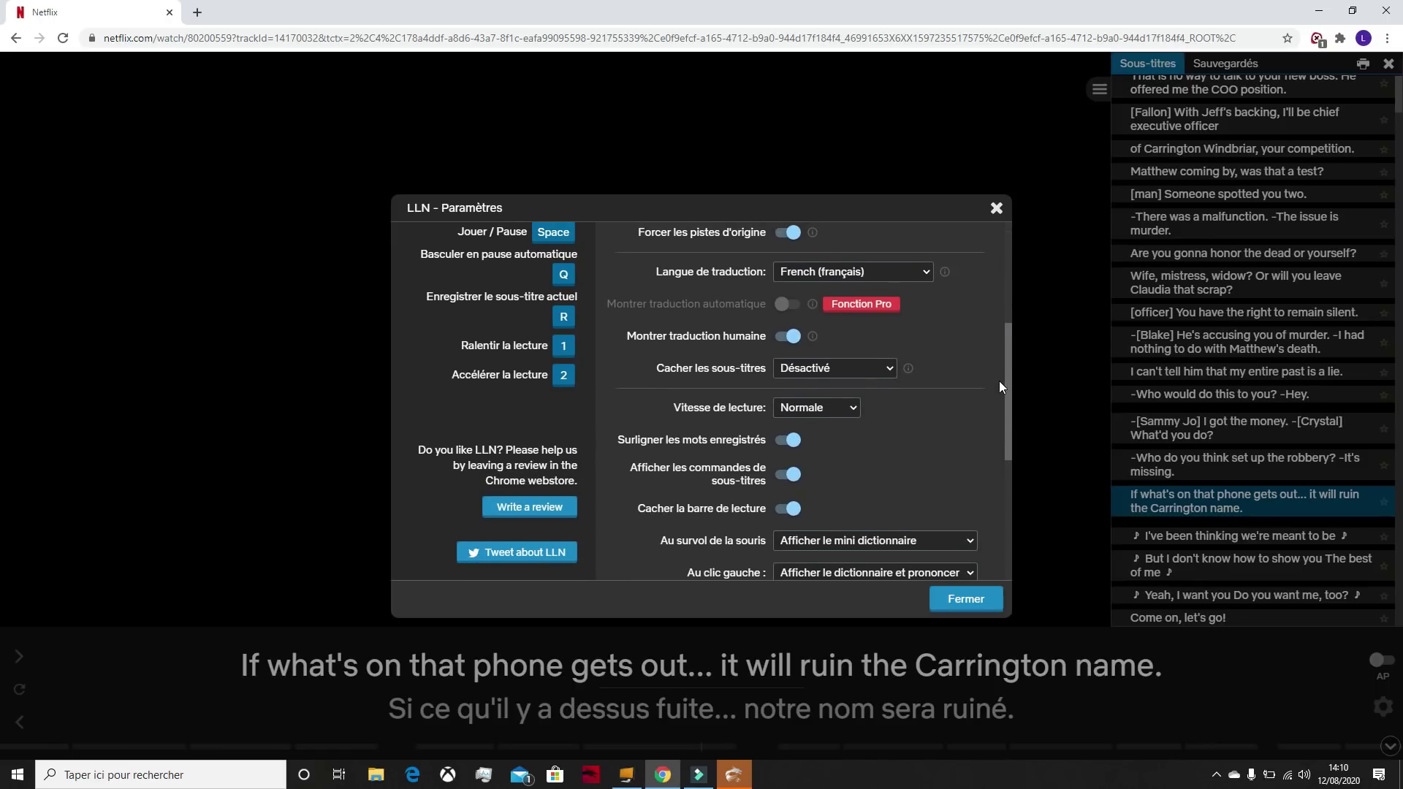
click(869, 304)
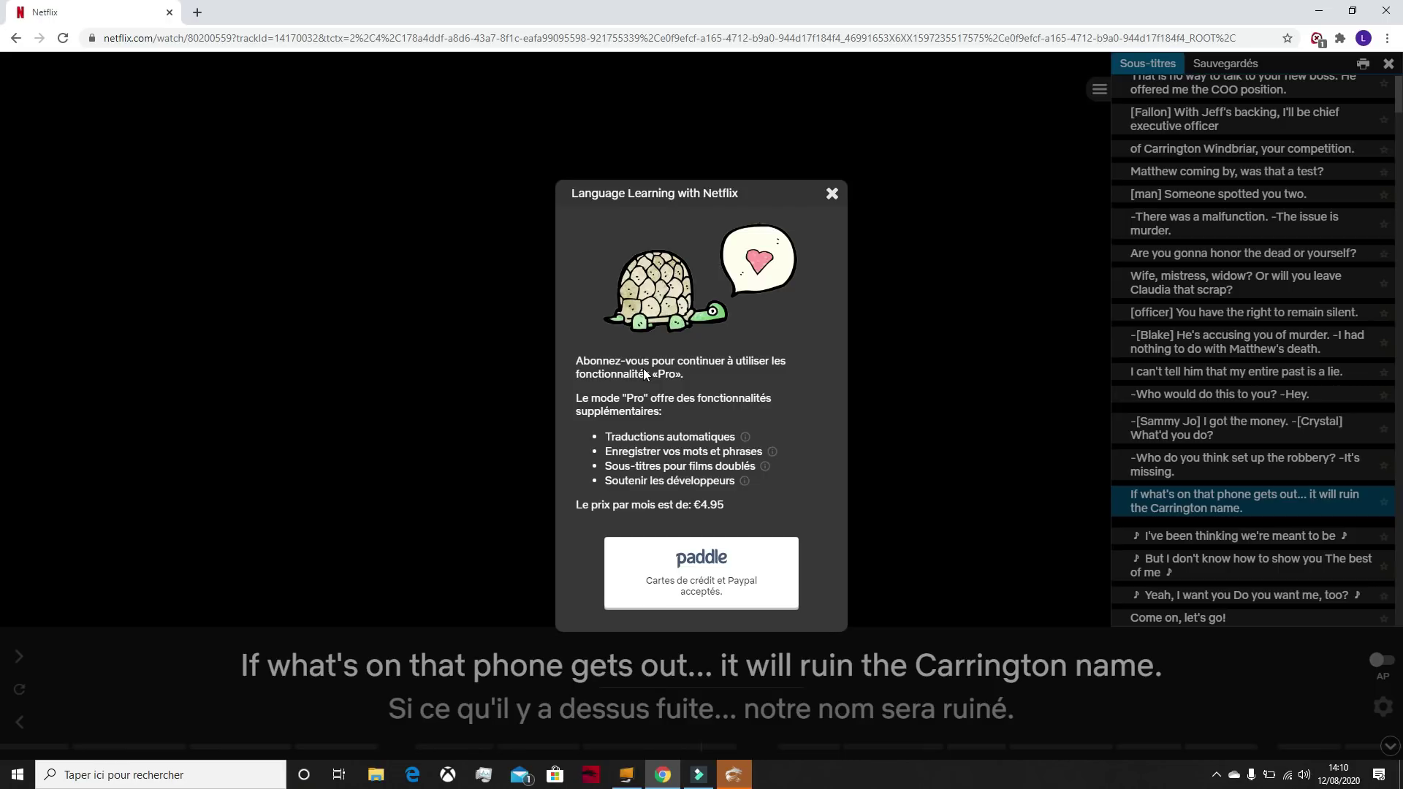
click(694, 582)
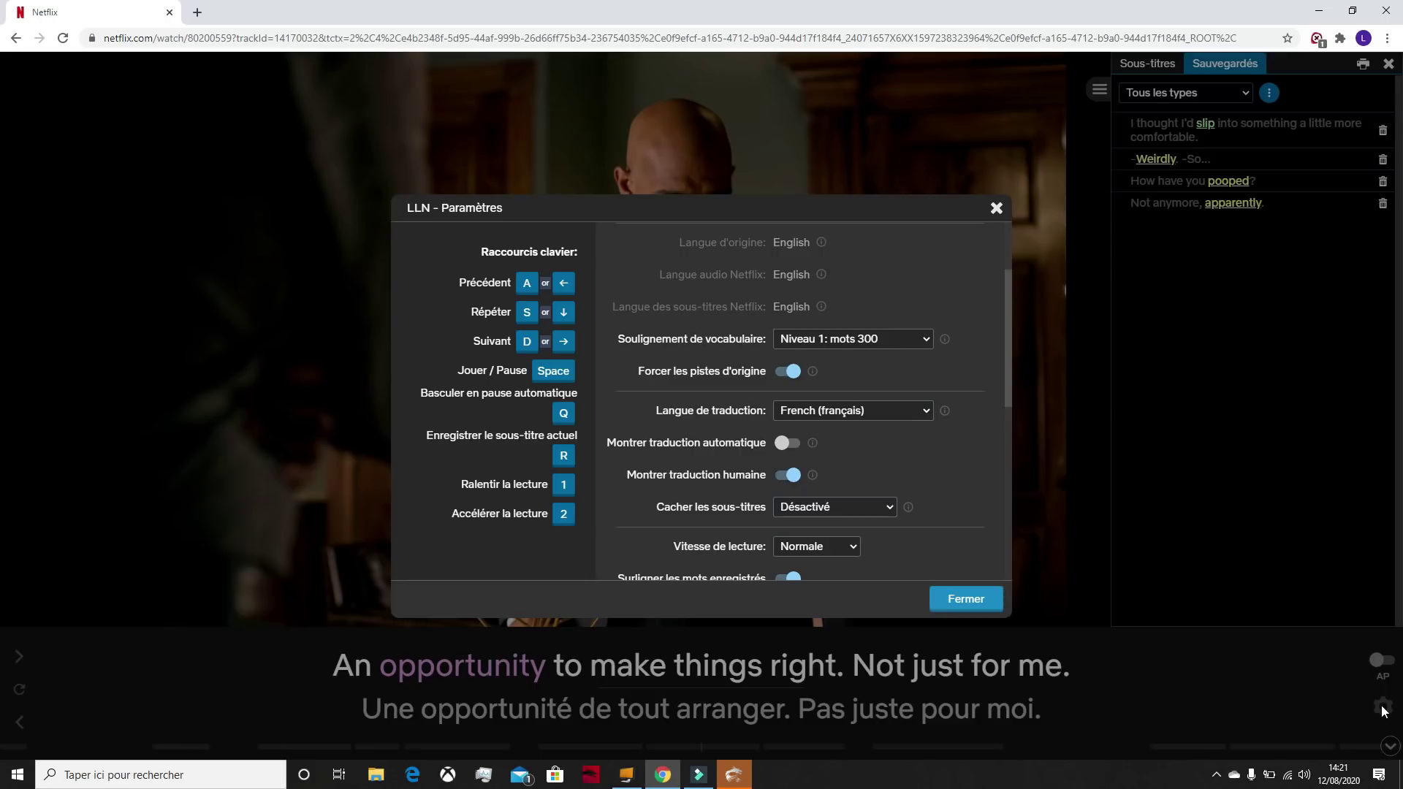
Turn on Montrer traduction automatique in the LLN settings and close them to compare both translations of the subtitle.
click(787, 443)
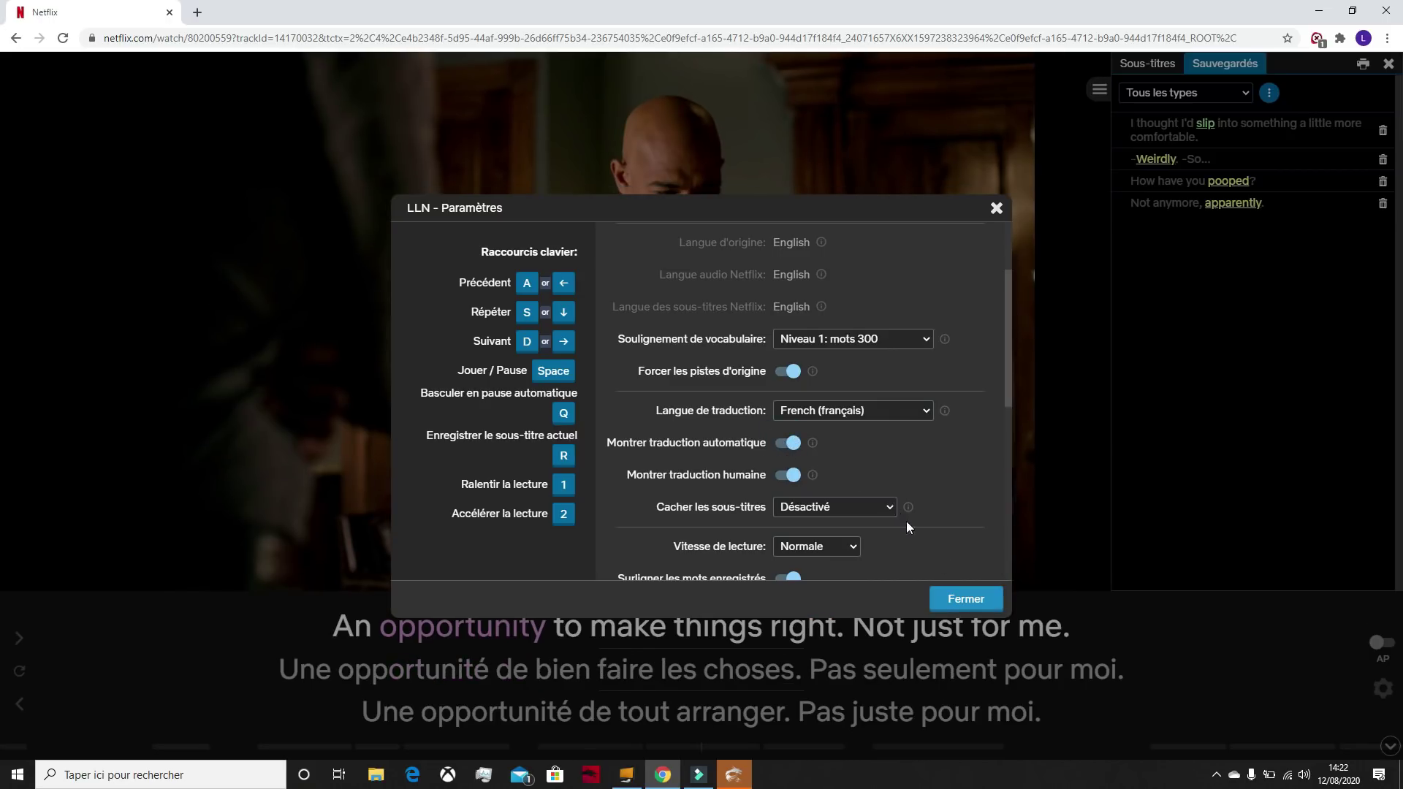
click(967, 596)
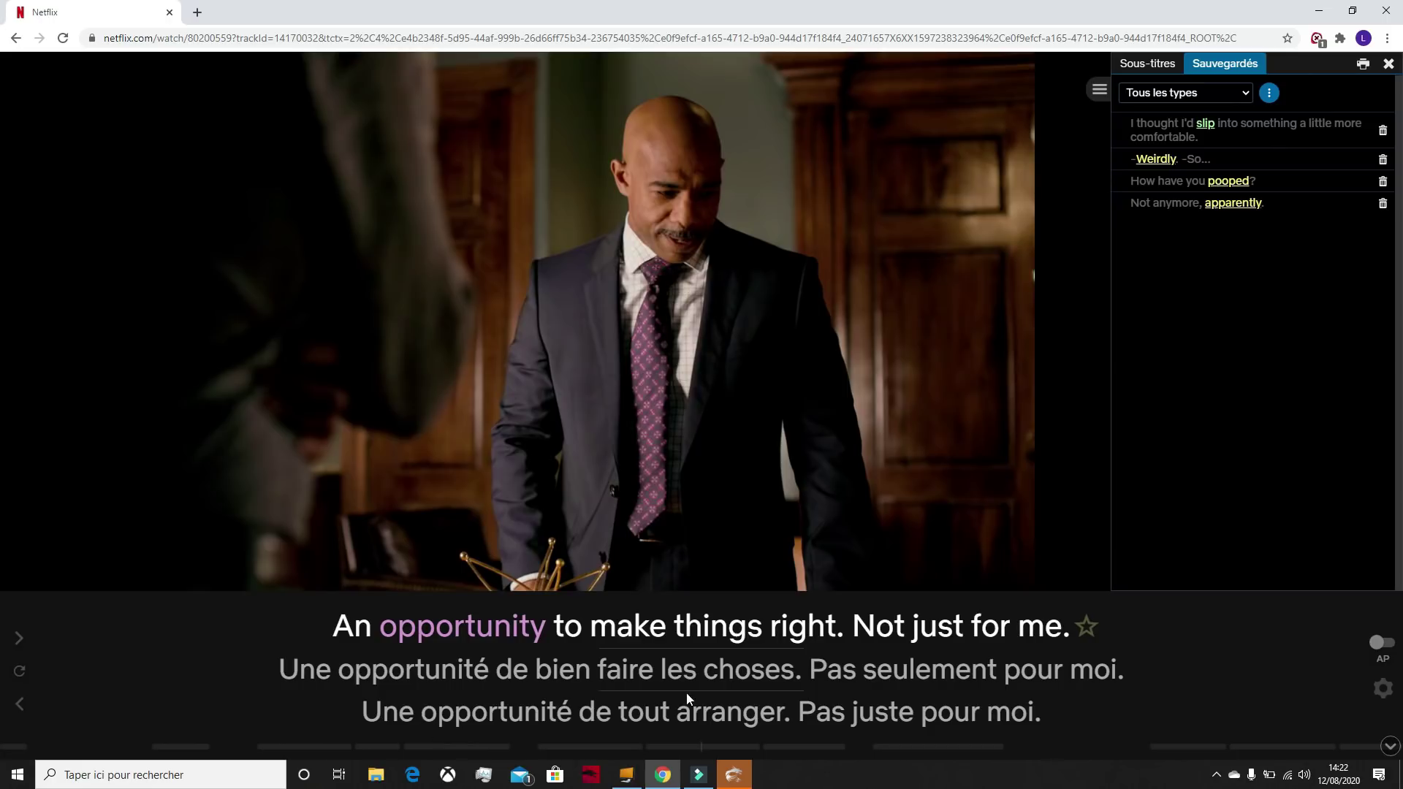
click(1011, 666)
Examine the audio and subtitle languages that Netflix offers for this episode.
mouse_move(219, 522)
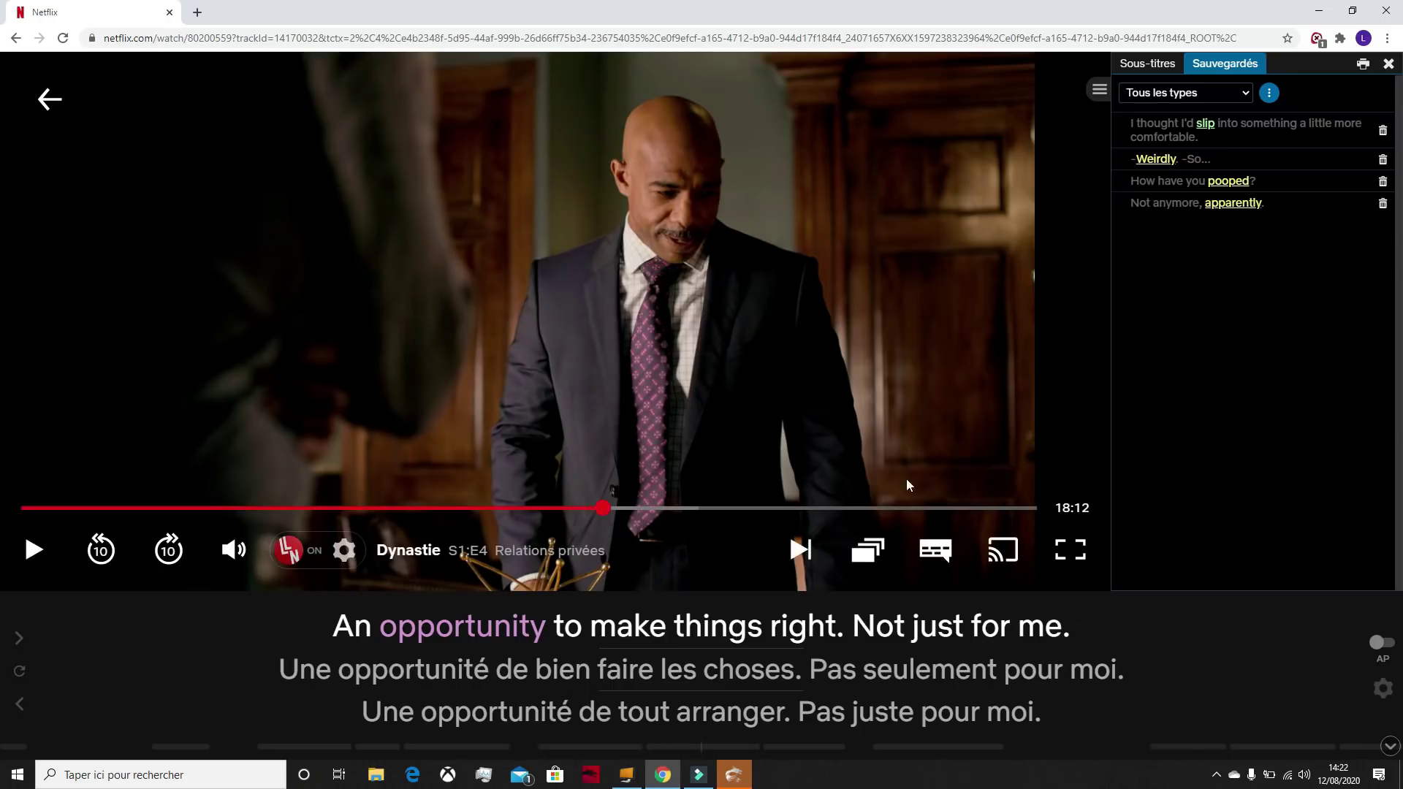
click(935, 556)
mouse_move(928, 551)
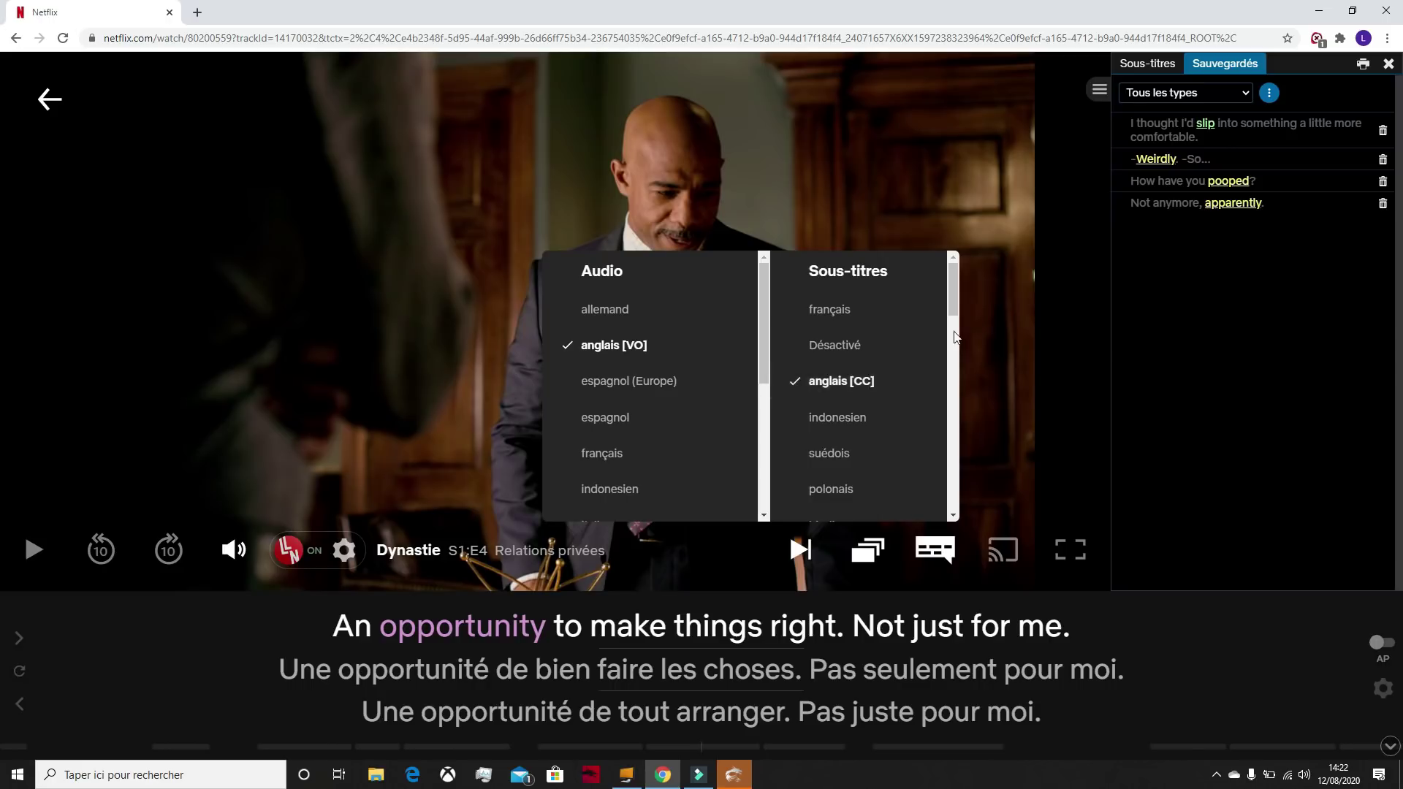
mouse_move(954, 302)
mouse_down()
mouse_move(954, 402)
mouse_move(949, 295)
mouse_up()
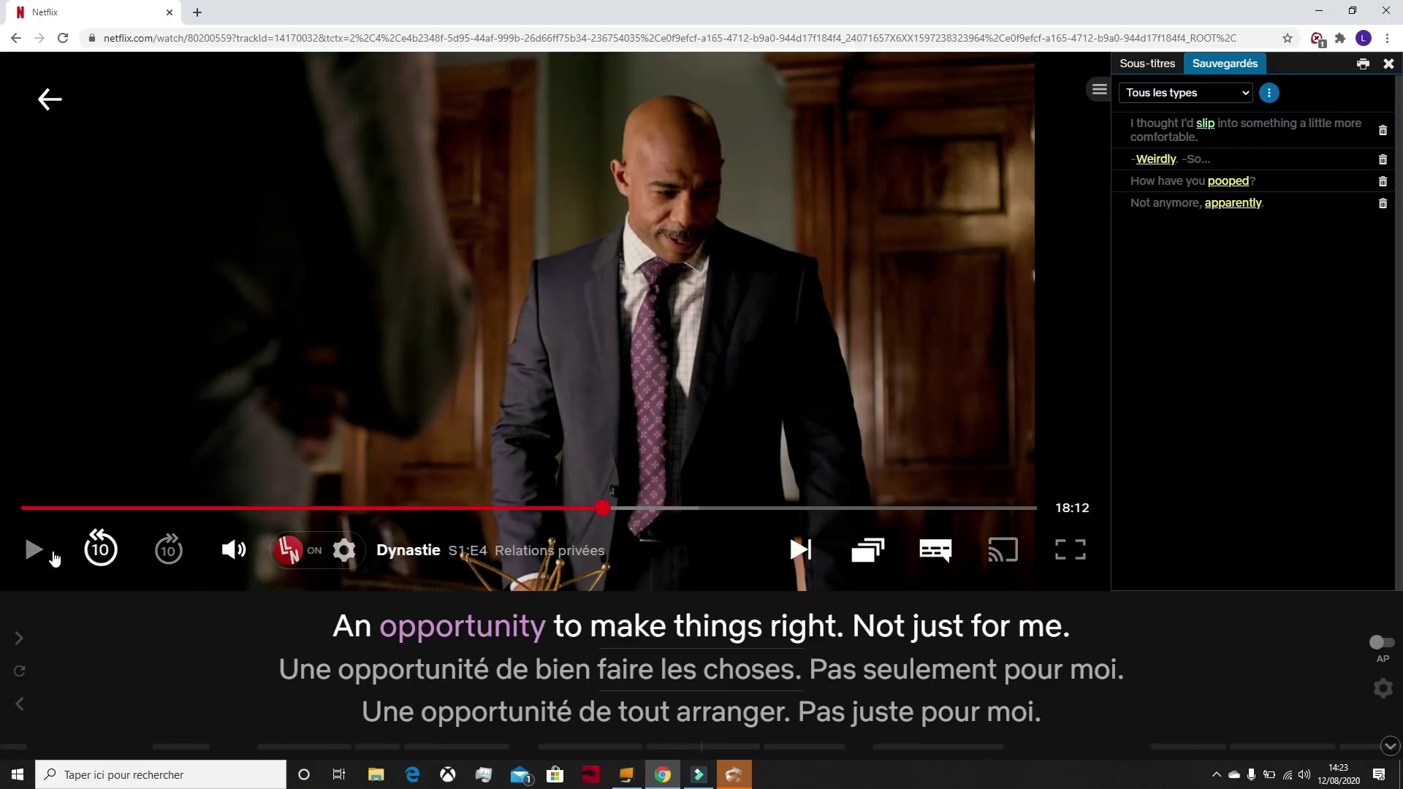
Play the episode on to the subtitle "Matthew deserves justice. That's your responsibility now." and pause it there.
click(35, 556)
mouse_move(349, 633)
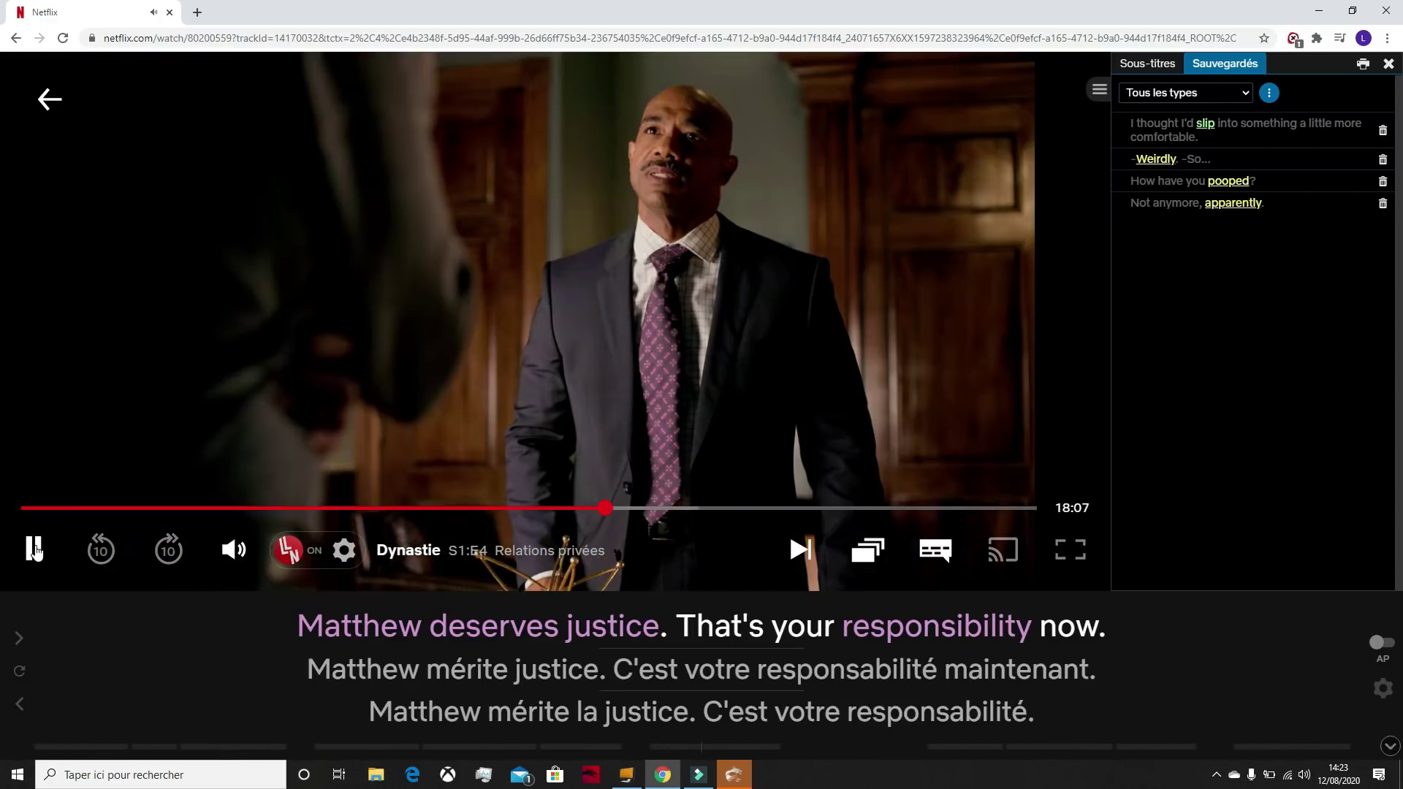
click(35, 551)
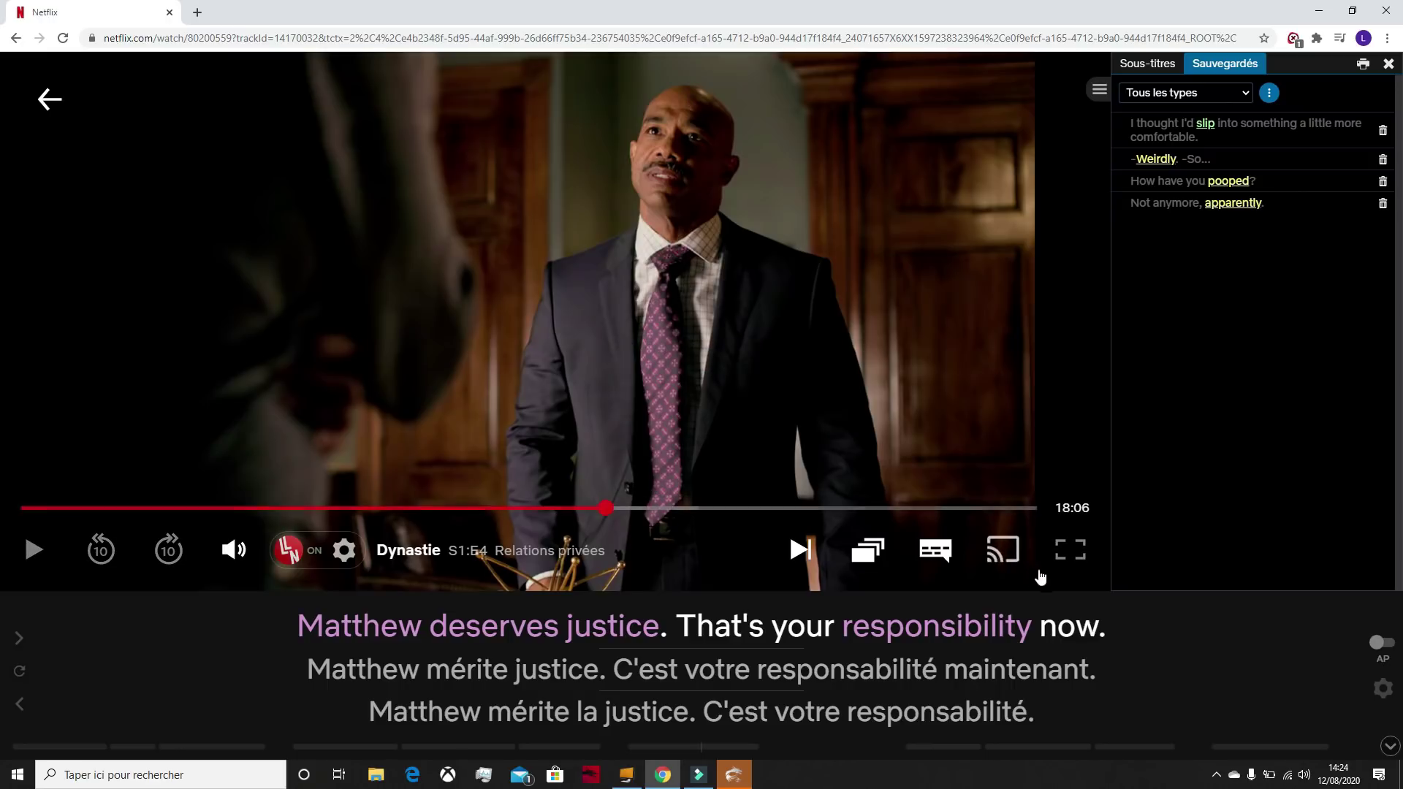
mouse_move(868, 550)
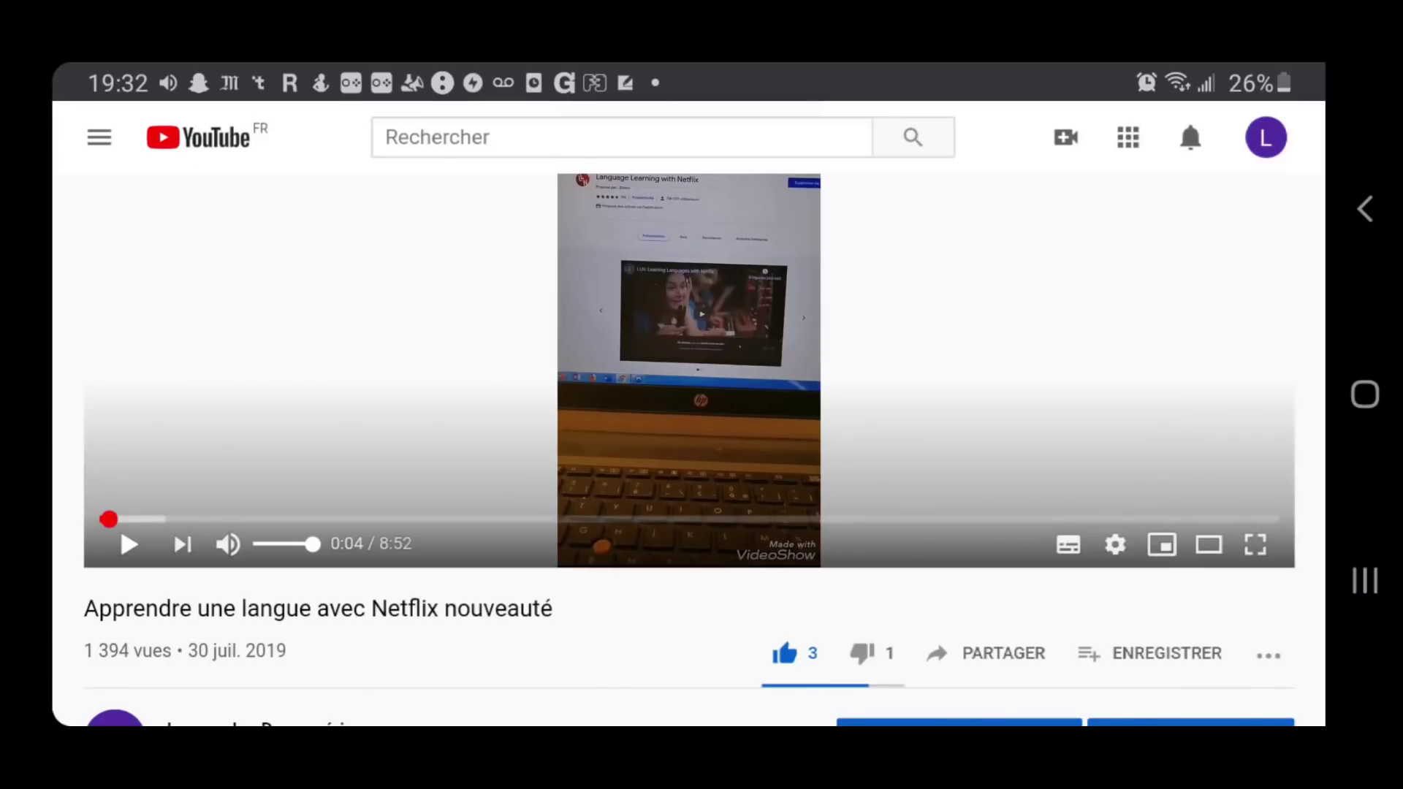
Switch to YouTube and open the "Astuce Netflix," playlist from the playlists of the Les perdus Du numérique channel.
scroll(1086, 652, down, 3)
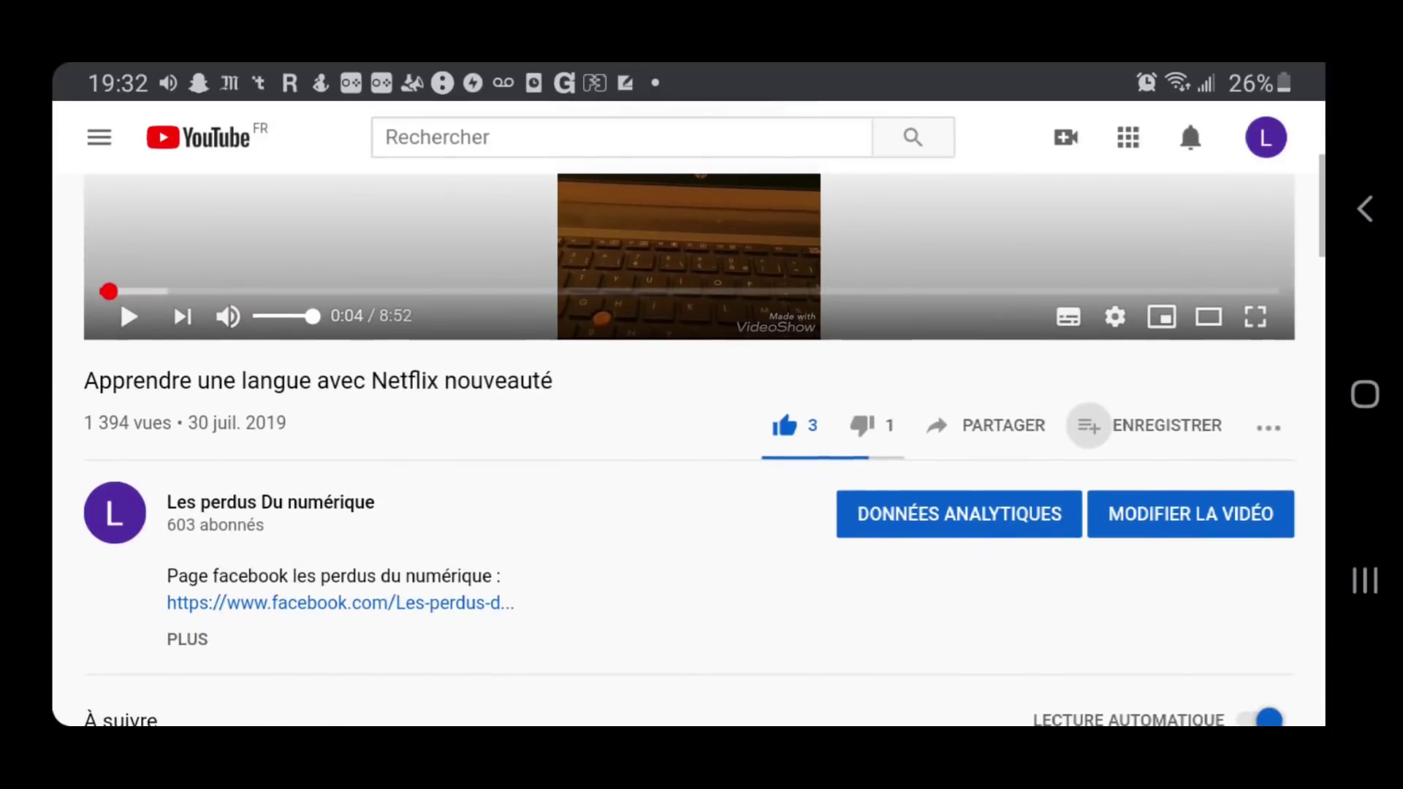
click(115, 514)
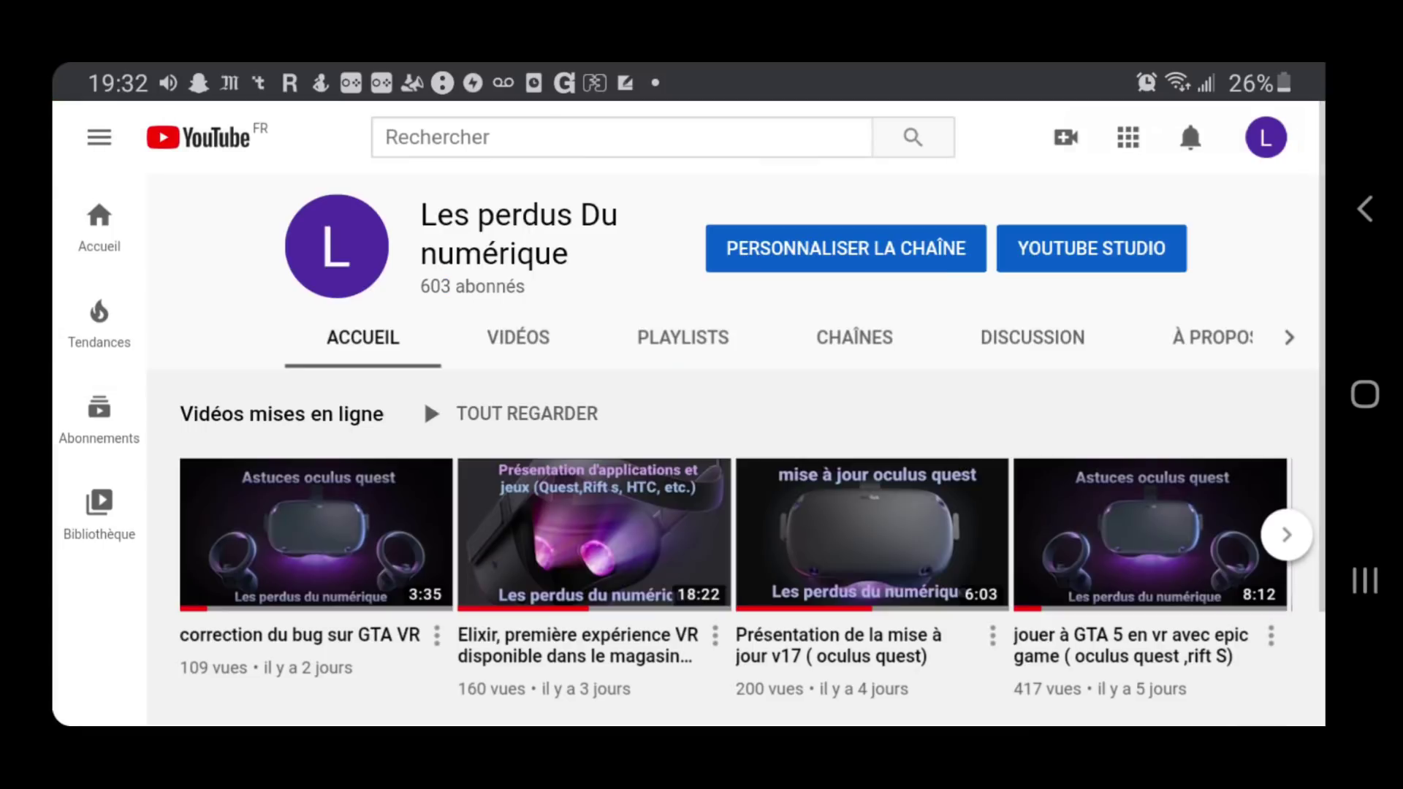
click(682, 337)
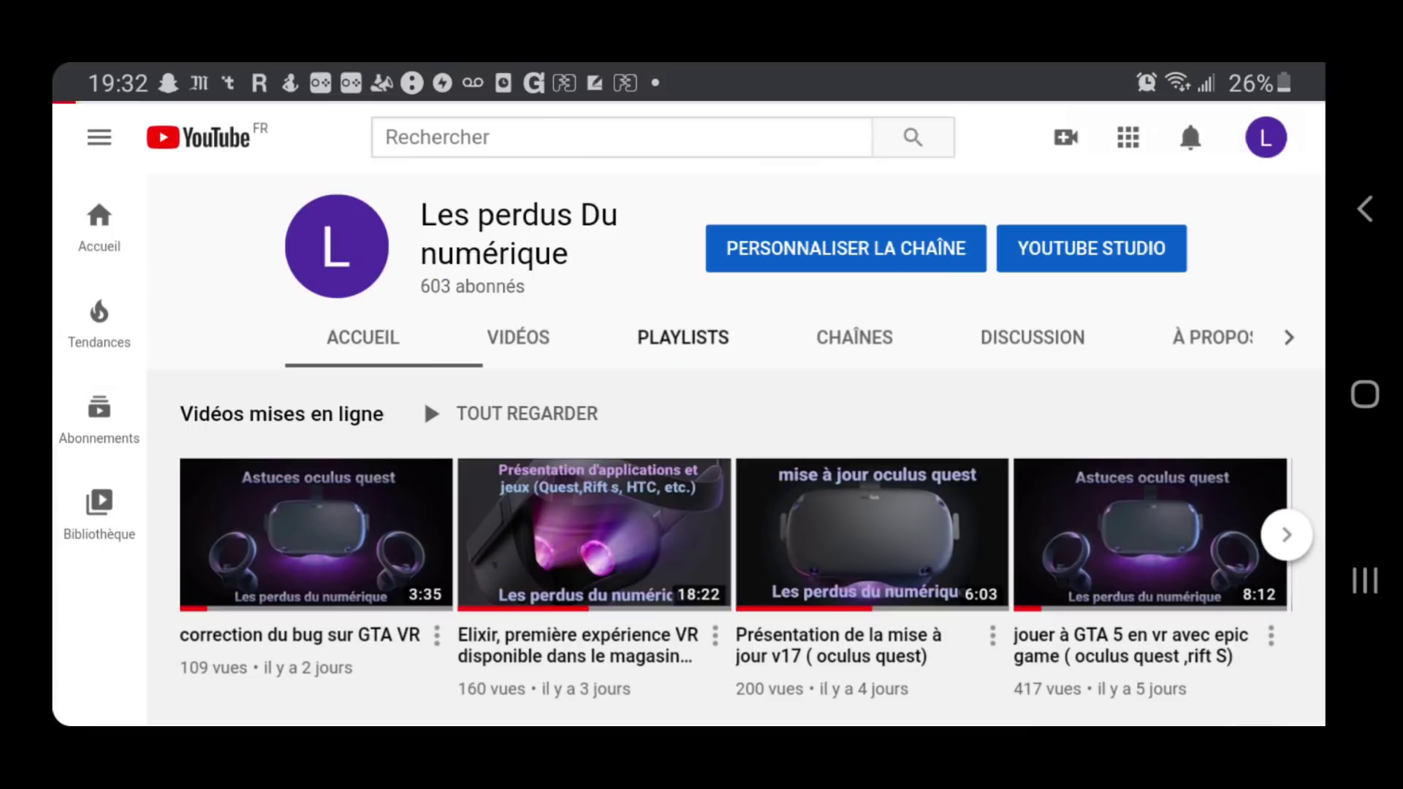
scroll(730, 475, down, 5)
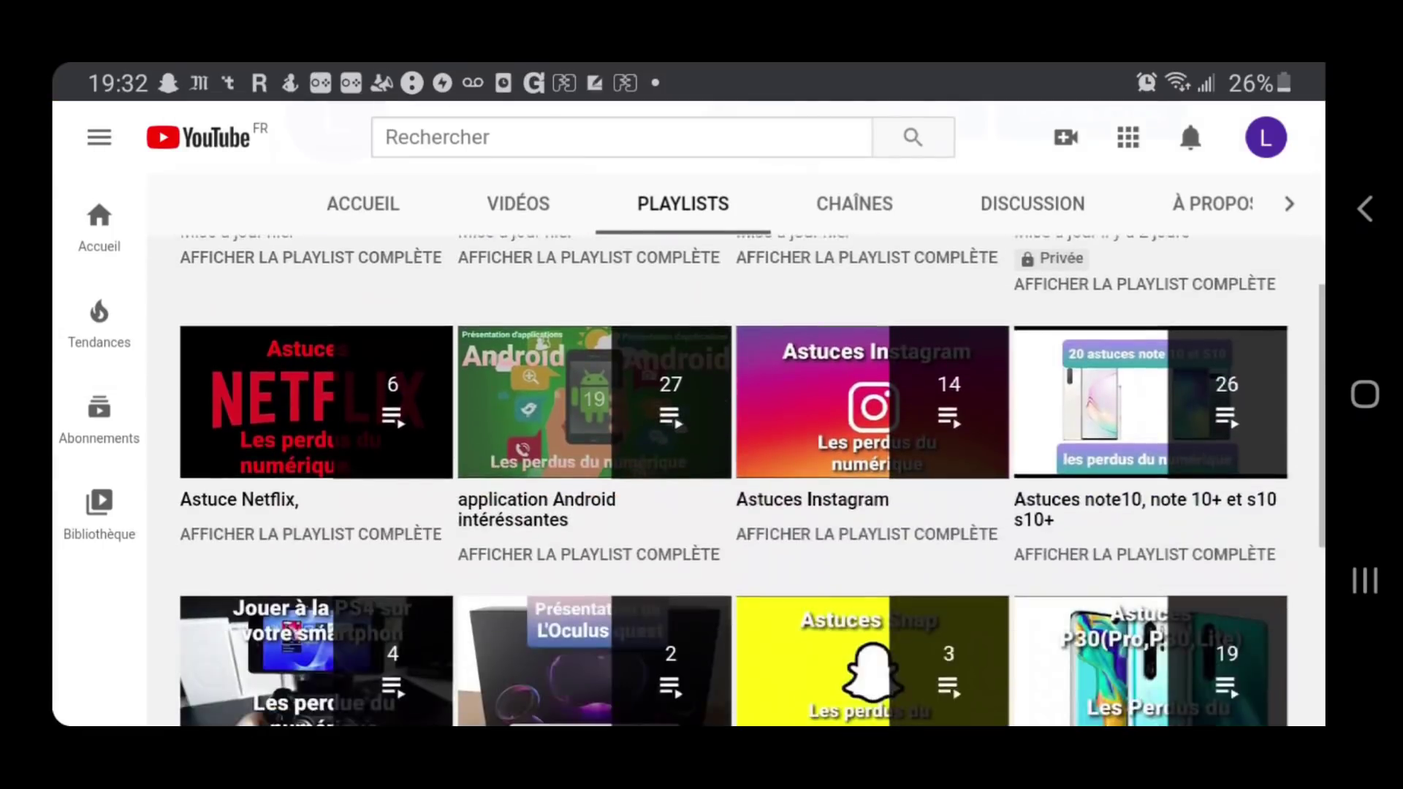
click(317, 402)
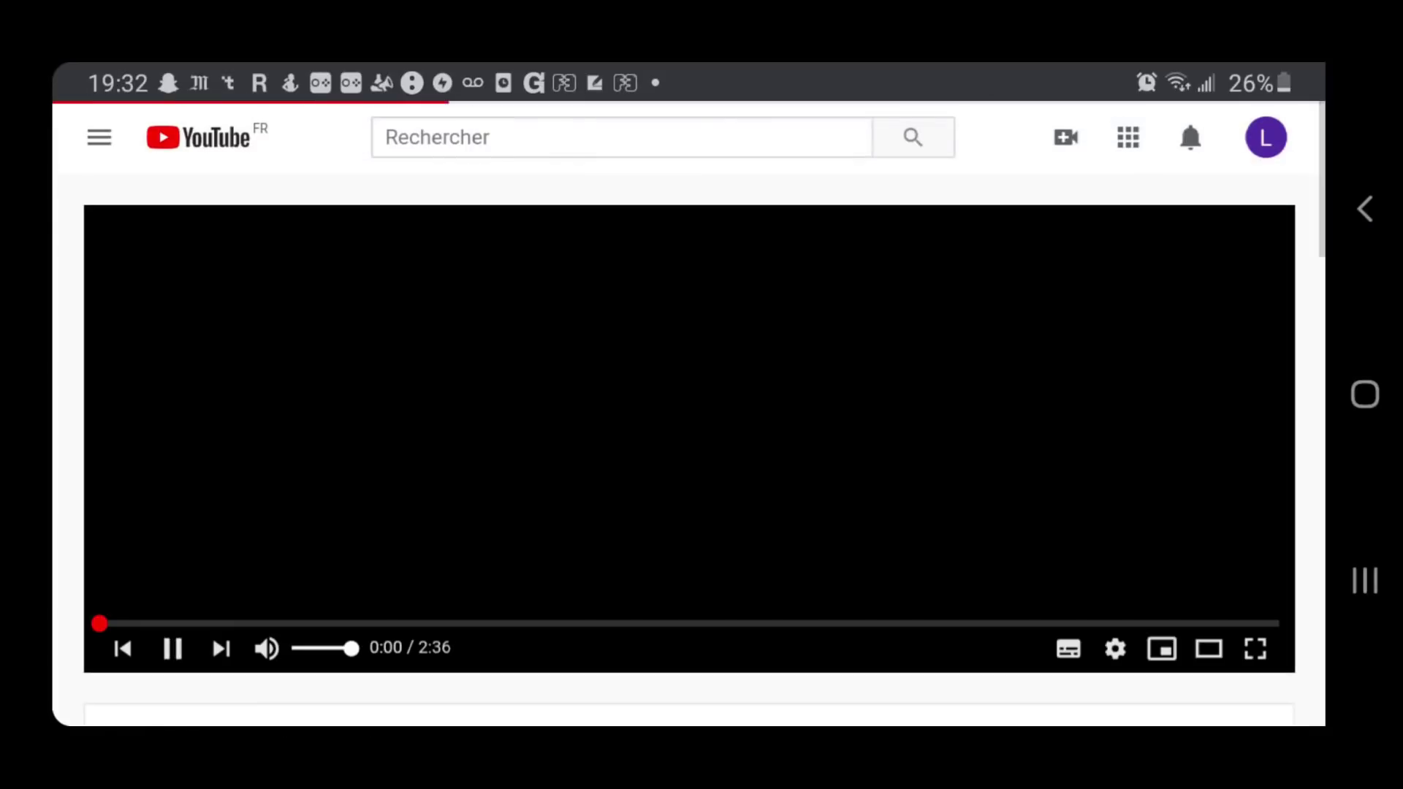
Browse the videos listed in the "Astuce Netflix," playlist.
scroll(689, 438, down, 5)
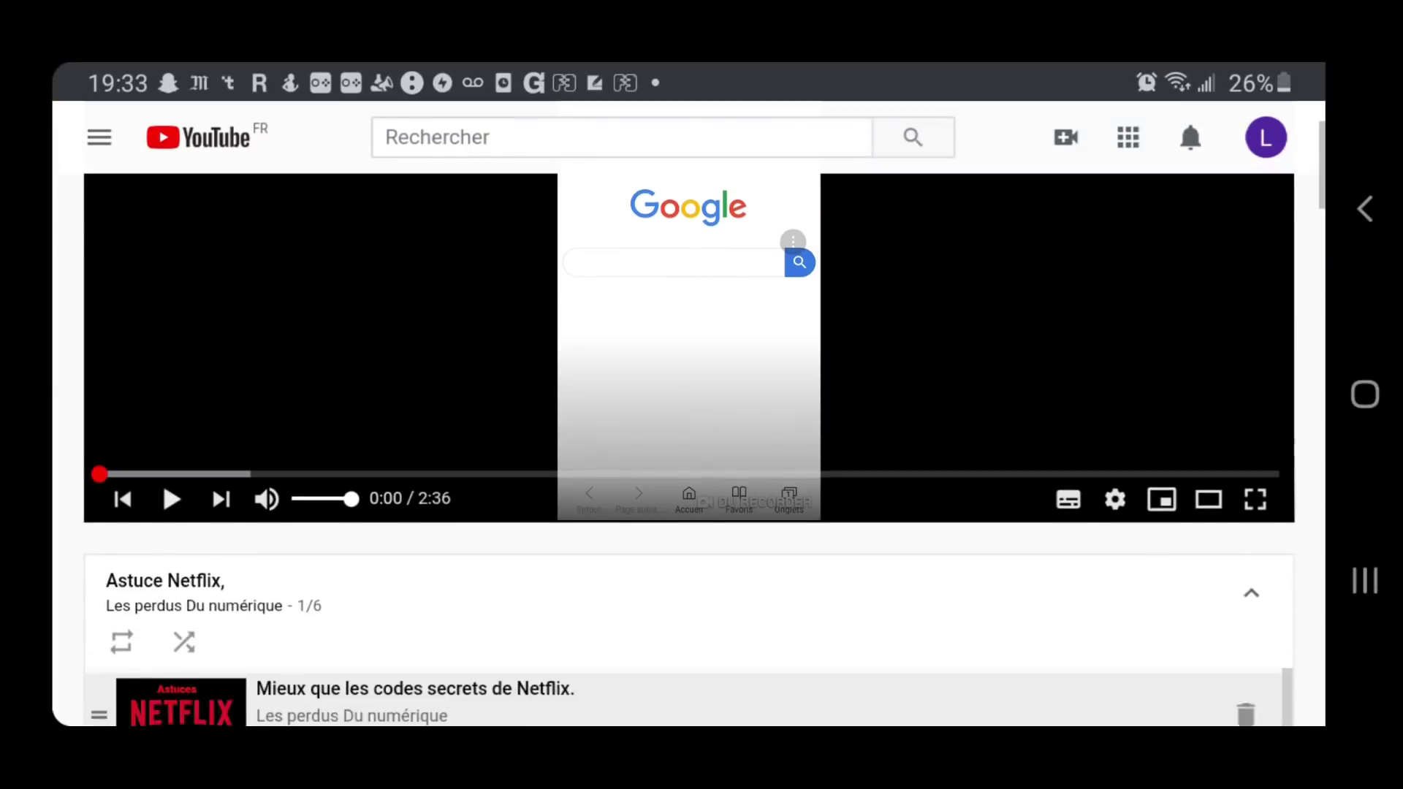
scroll(683, 585, down, 1)
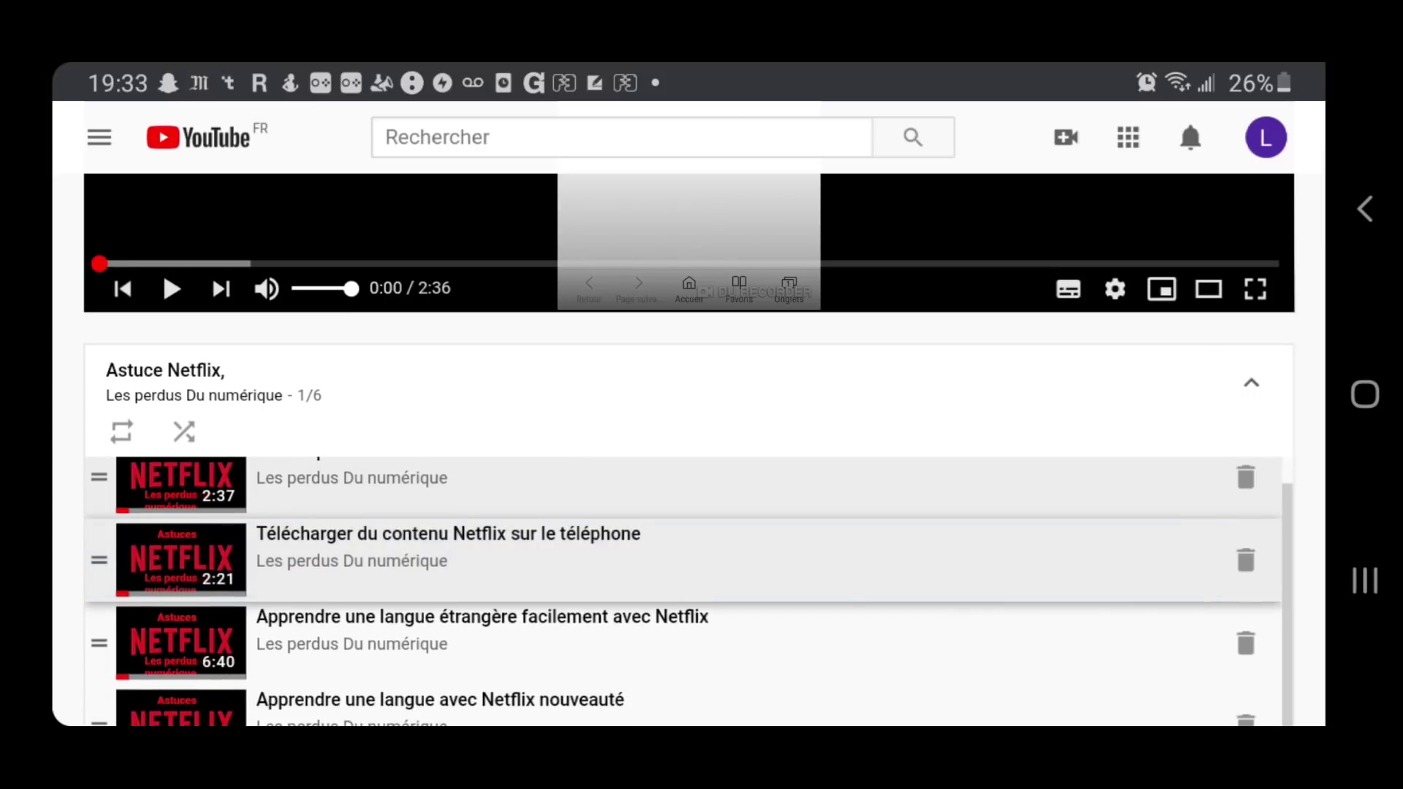
scroll(683, 584, up, 1)
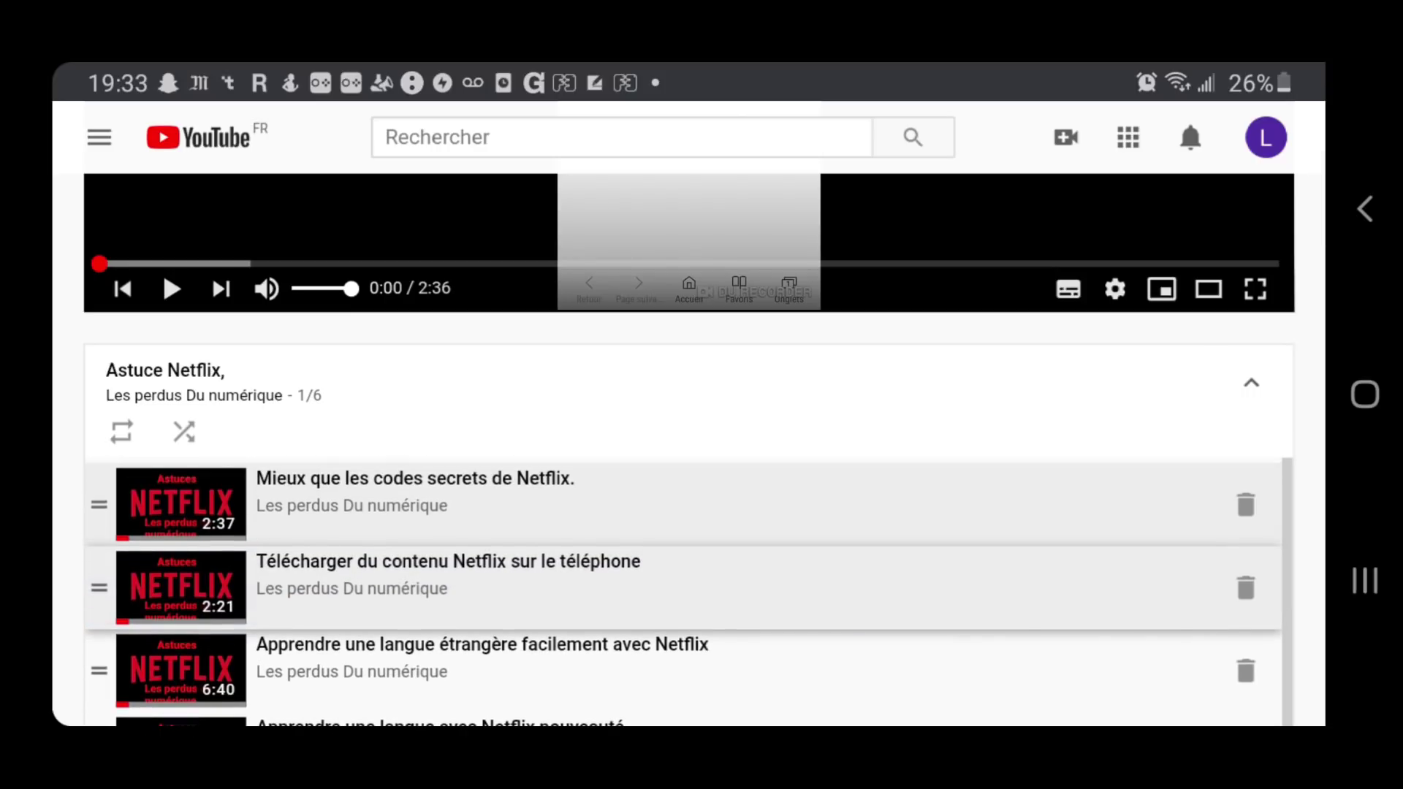
scroll(683, 584, down, 1)
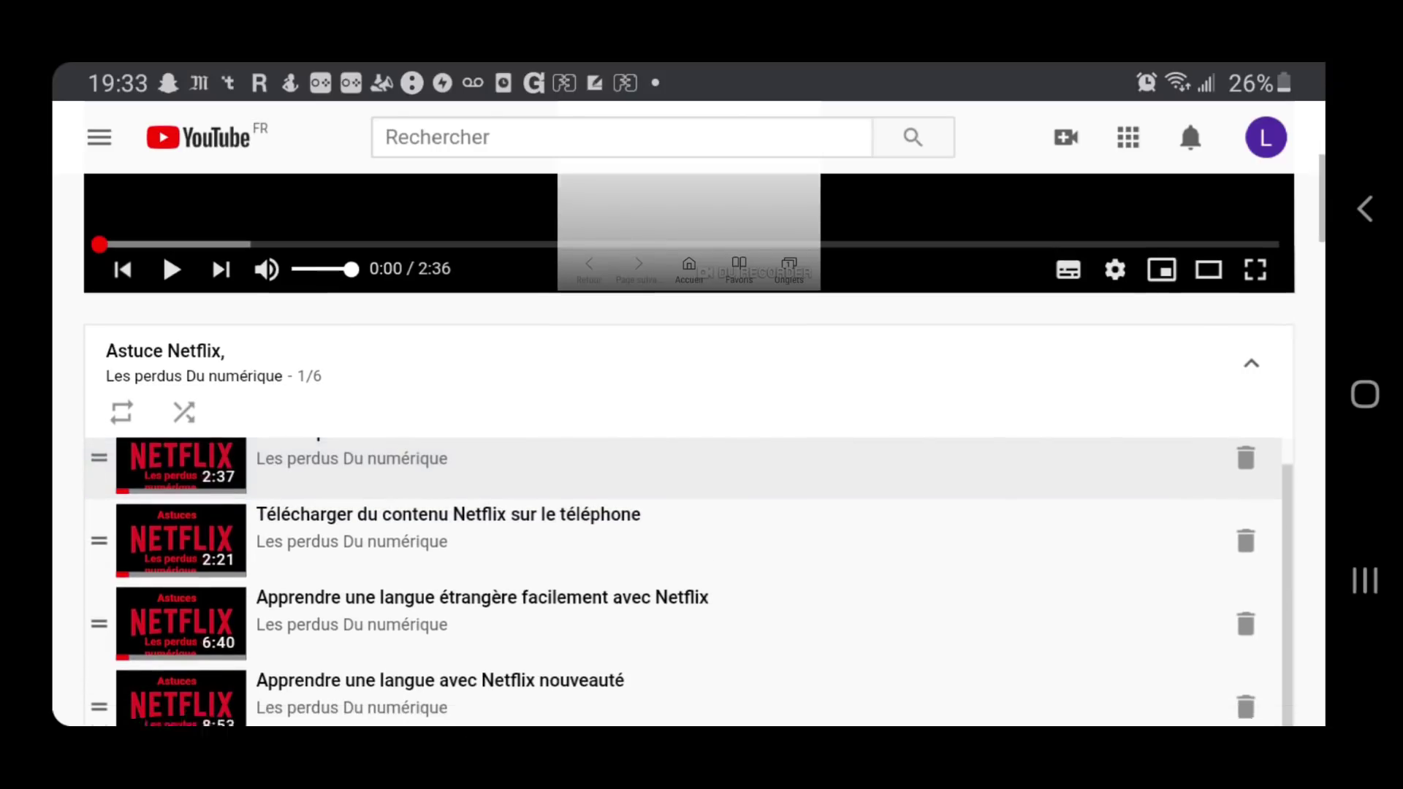